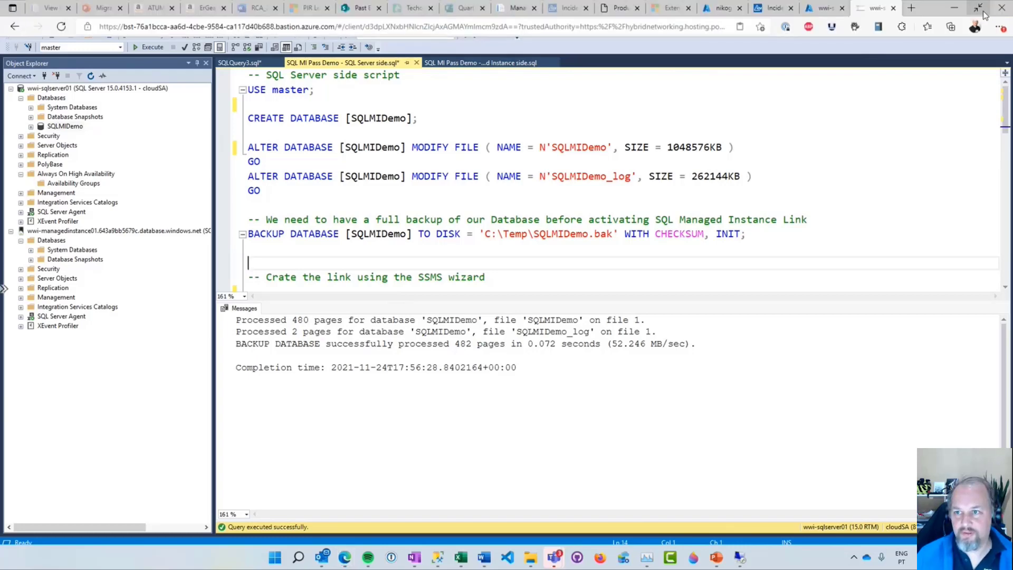
Step: Return the remote session to full screen and minimize the Management Studio windows to reach the Managed Instance Link Wizard
{"action": "left_click", "coordinate": [980, 9]}
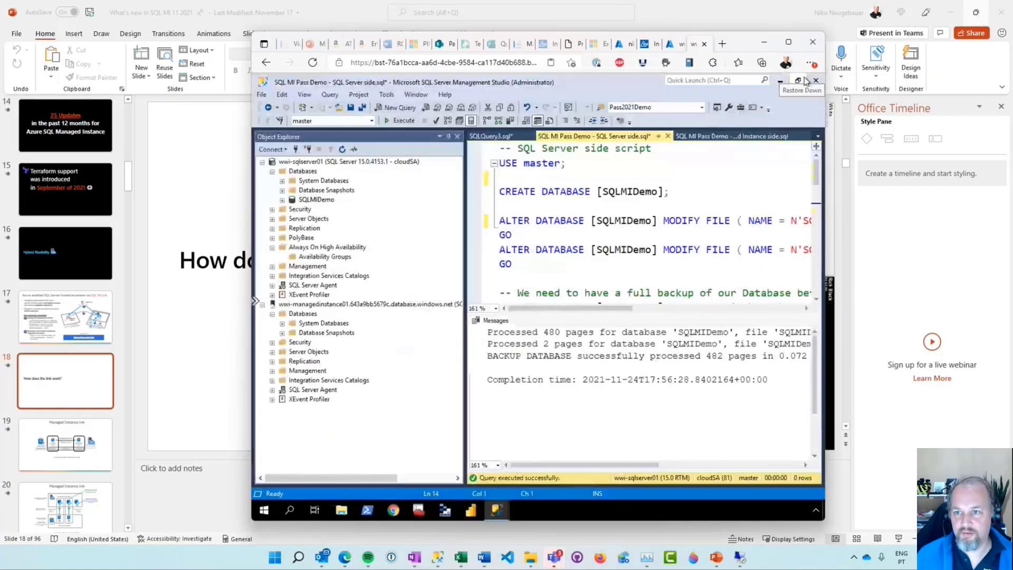
{"action": "left_click", "coordinate": [810, 62]}
{"action": "left_click", "coordinate": [809, 154]}
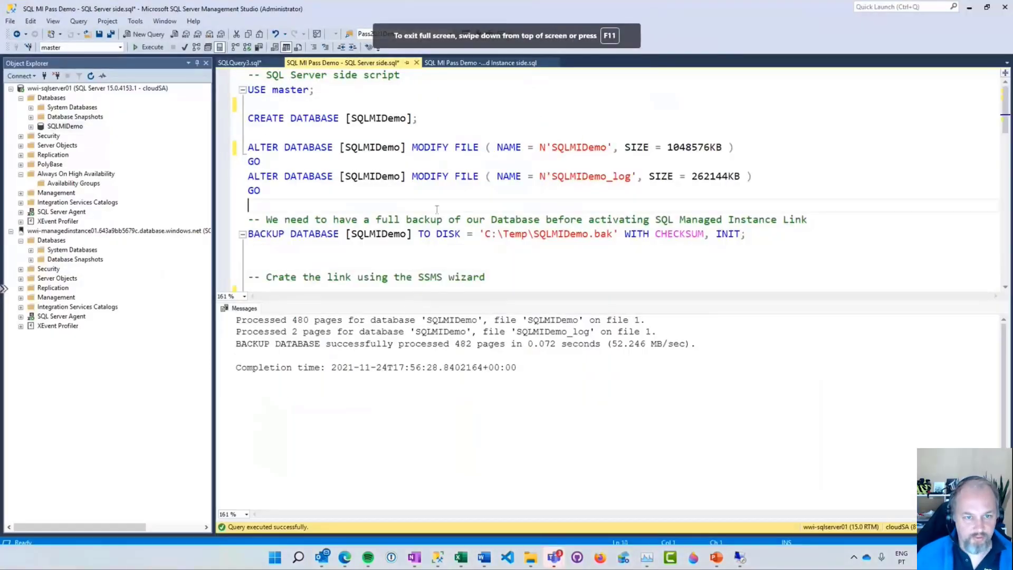
{"action": "left_click", "coordinate": [437, 206]}
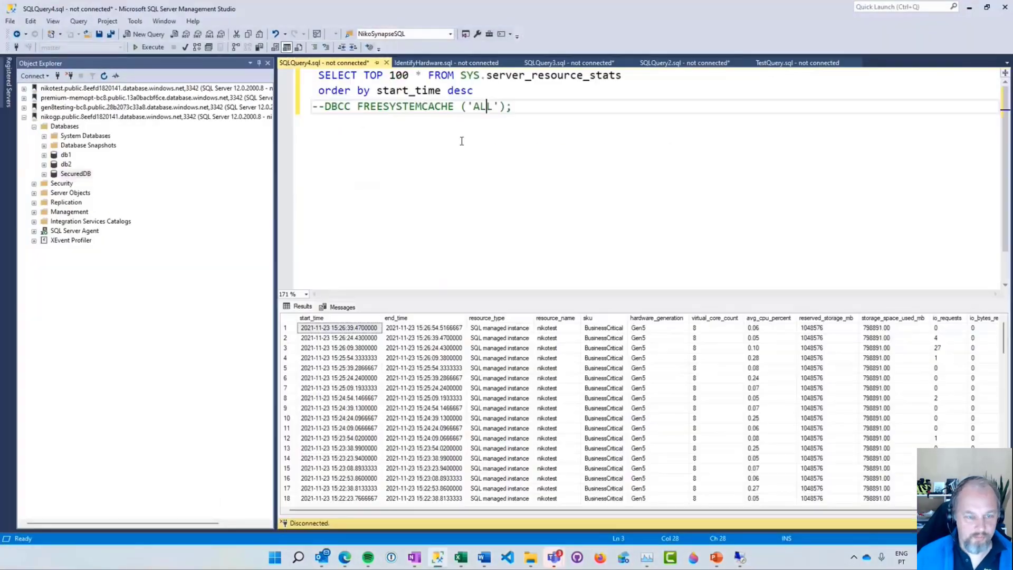
{"action": "left_click", "coordinate": [987, 8]}
{"action": "left_click", "coordinate": [945, 32]}
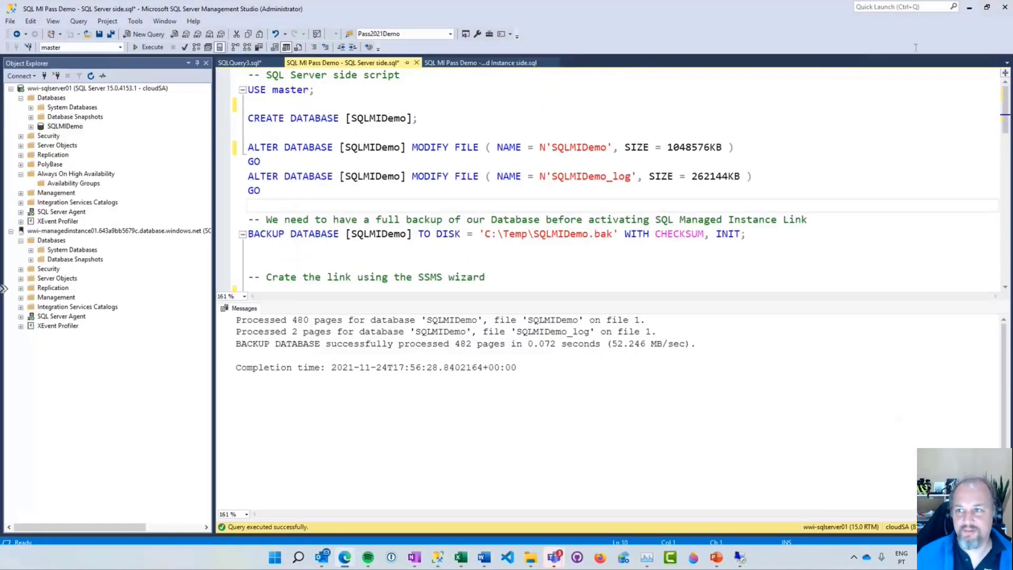
{"action": "left_click", "coordinate": [970, 8]}
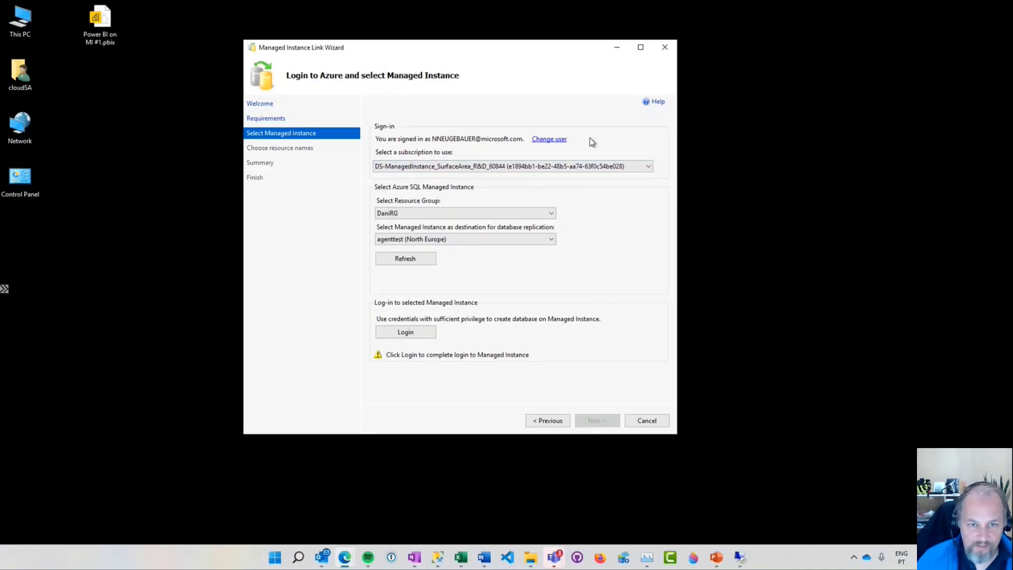
Step: Choose resource group wwi-rg01 and managed instance wwi-managedinstance01 (West US 2) as the destination for database replication
{"action": "left_click", "coordinate": [408, 217]}
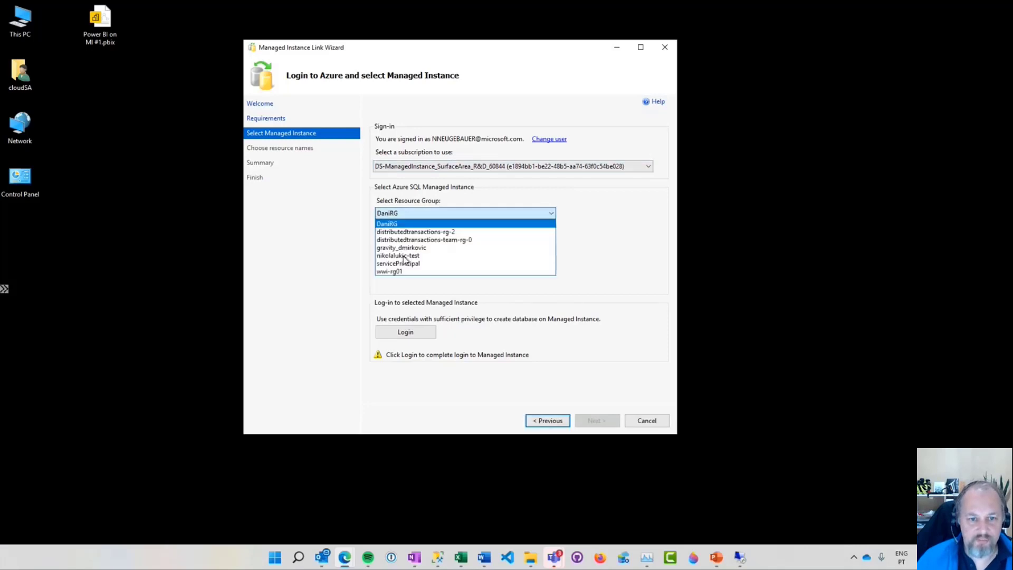
{"action": "left_click", "coordinate": [400, 272]}
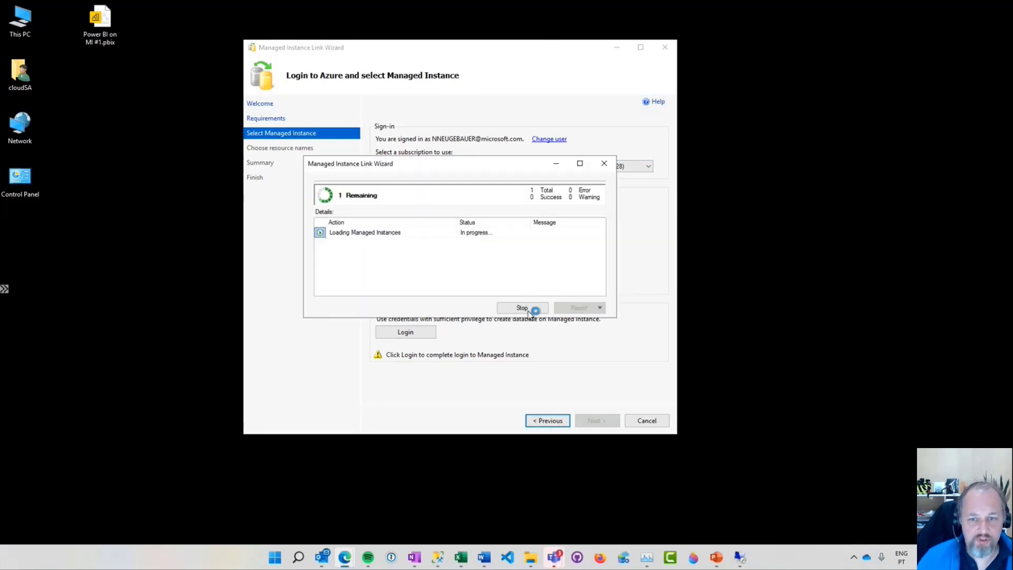
{"action": "left_click", "coordinate": [443, 239]}
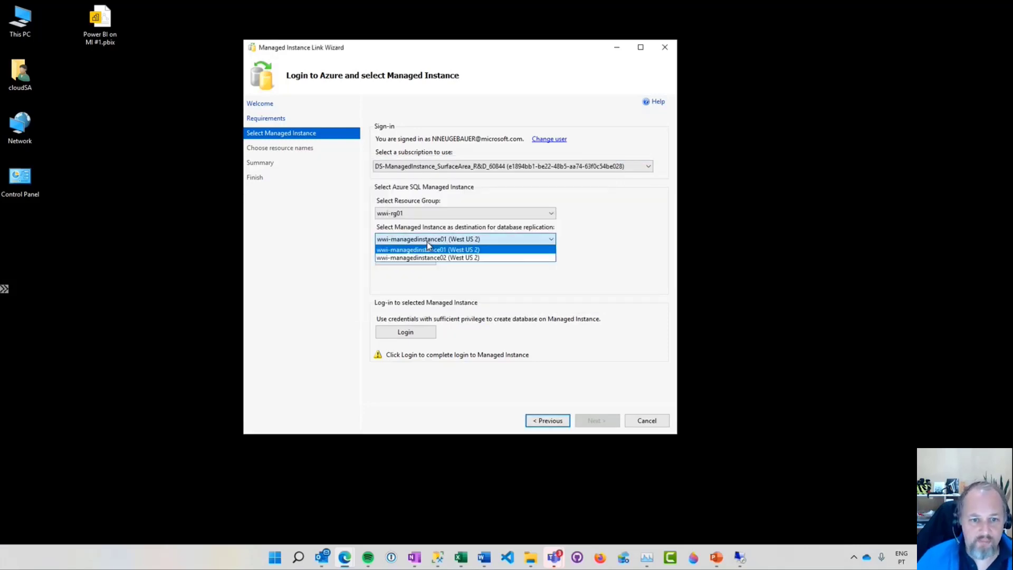
{"action": "left_click", "coordinate": [421, 248]}
Step: Log in to the selected managed instance with SQL Server Authentication as cloudSA and continue to the resource names
{"action": "left_click", "coordinate": [411, 337]}
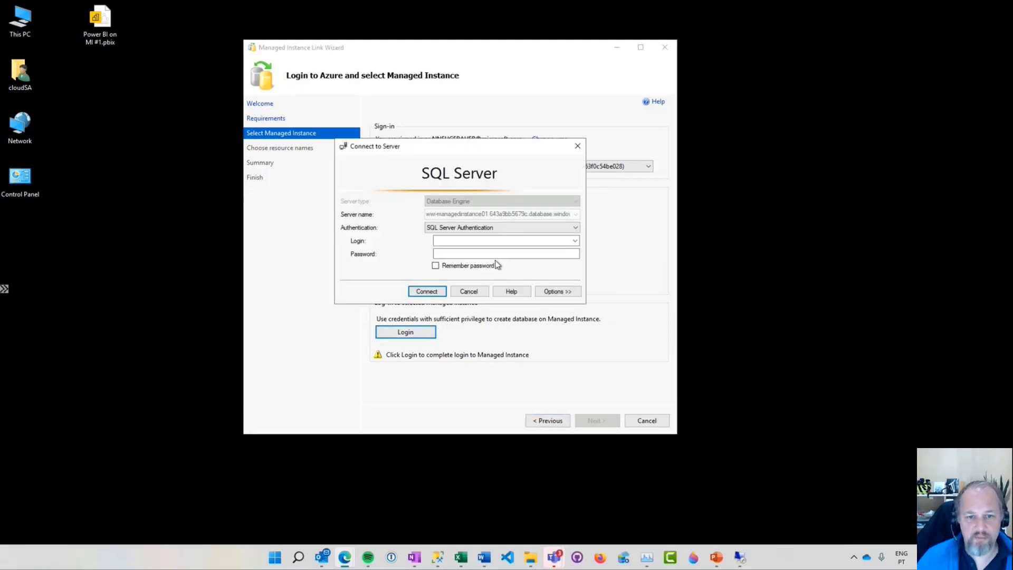
{"action": "left_click", "coordinate": [575, 241]}
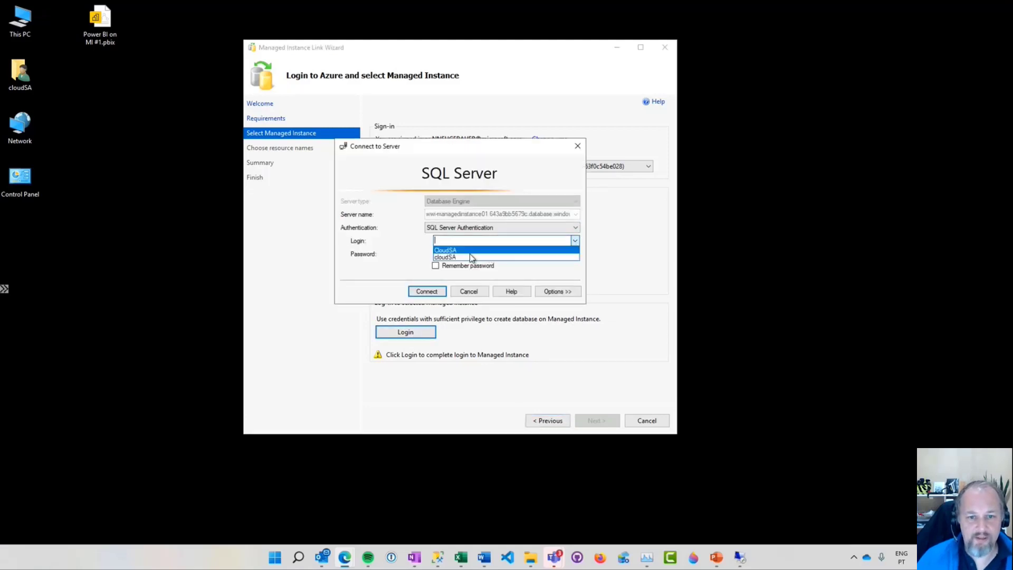
{"action": "left_click", "coordinate": [474, 256]}
{"action": "left_click", "coordinate": [427, 292]}
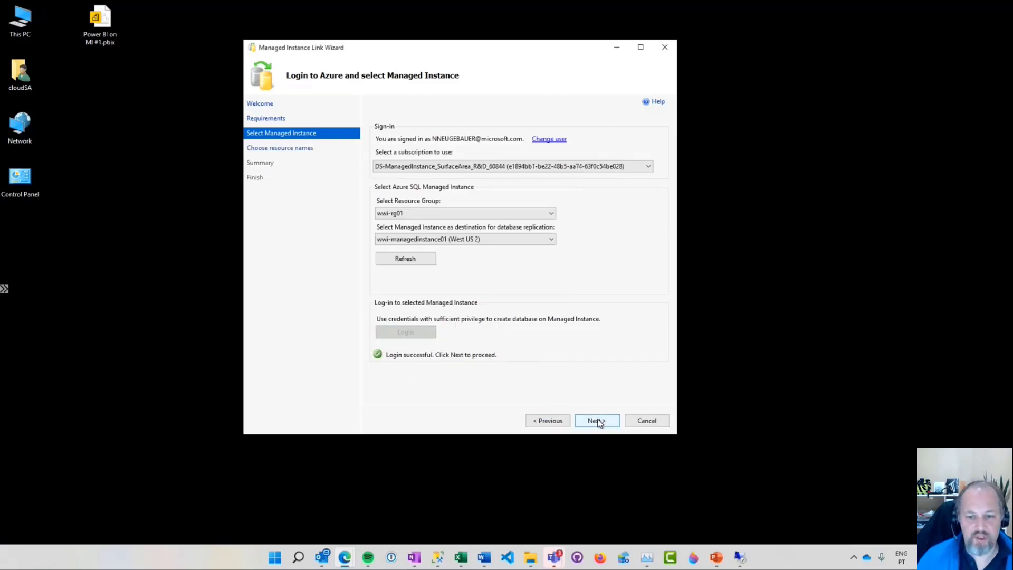
{"action": "left_click", "coordinate": [597, 421]}
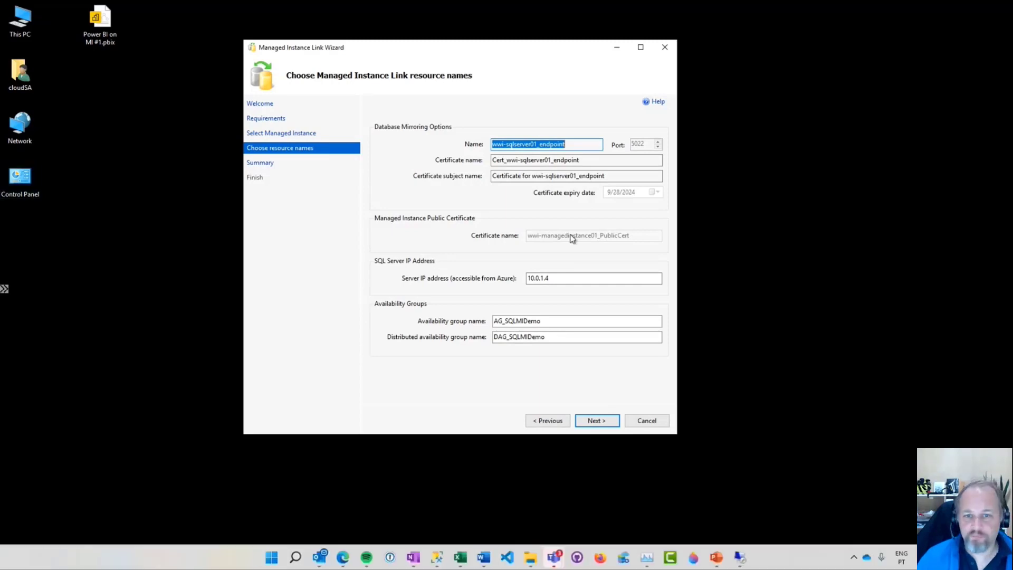
Step: Review the endpoint certificate names, accept the proposed resource names and finish the wizard to create the link
{"action": "key", "text": "Tab"}
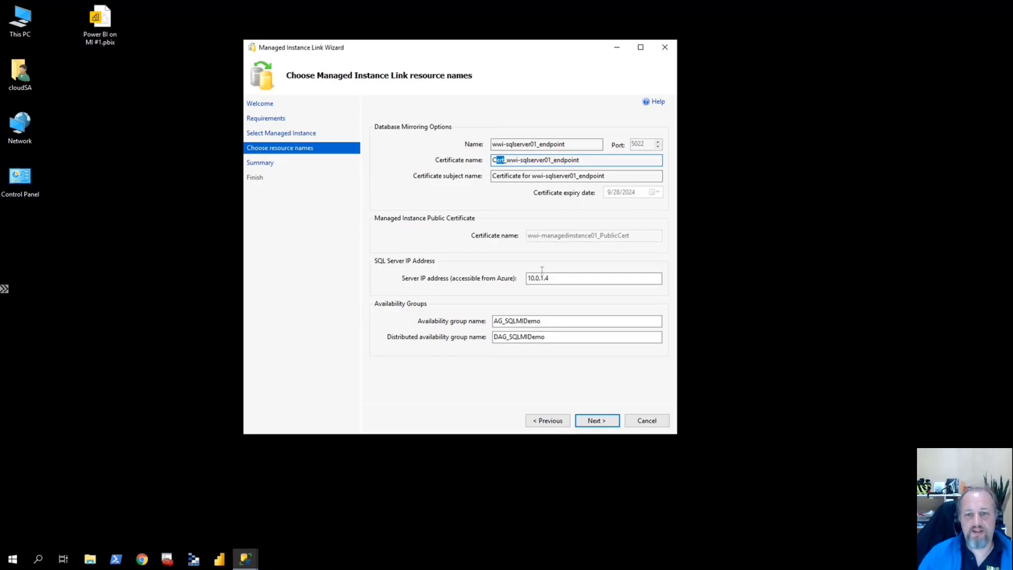
{"action": "left_click", "coordinate": [540, 160]}
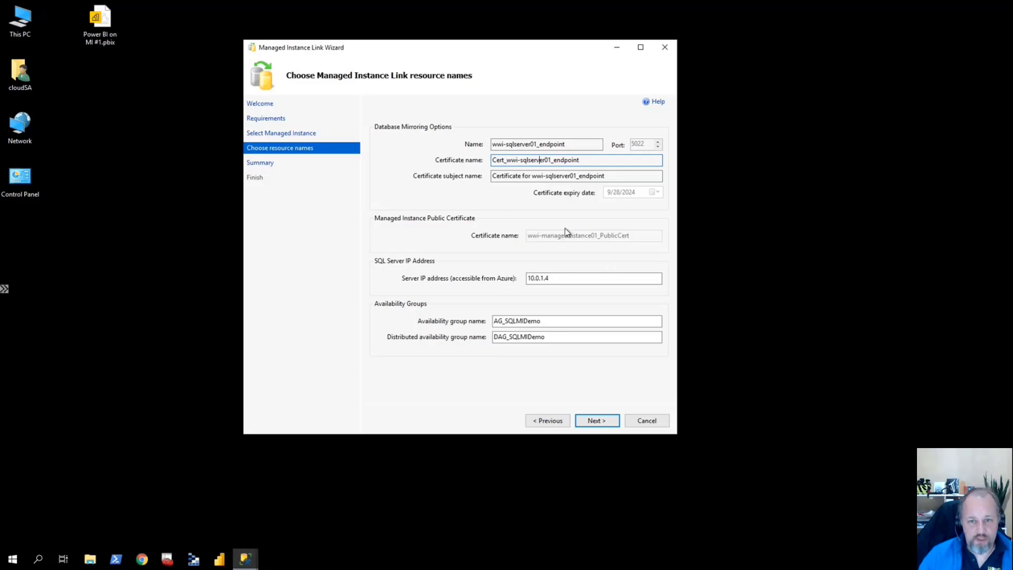
{"action": "triple_click", "coordinate": [510, 174]}
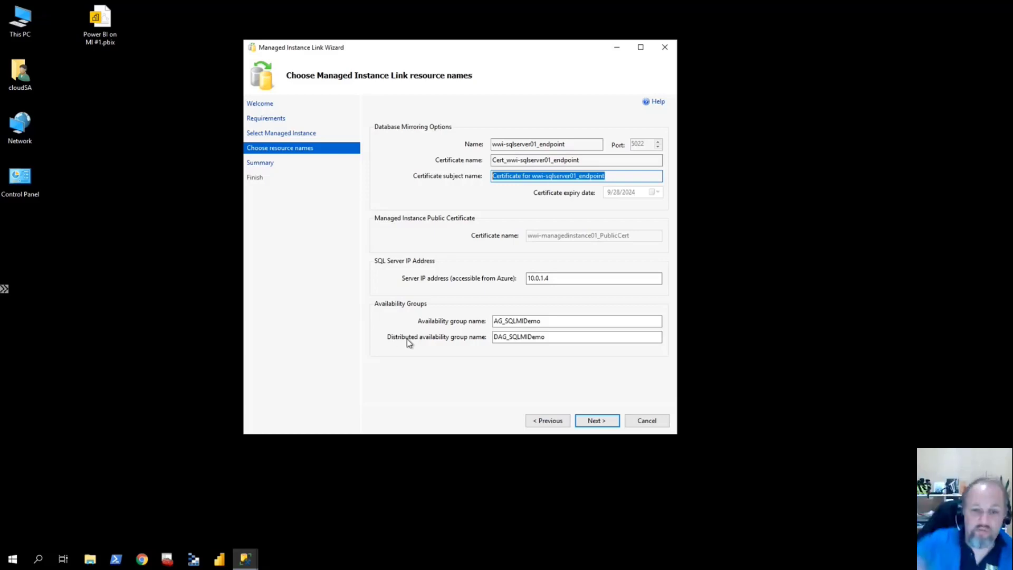
{"action": "left_click", "coordinate": [596, 420]}
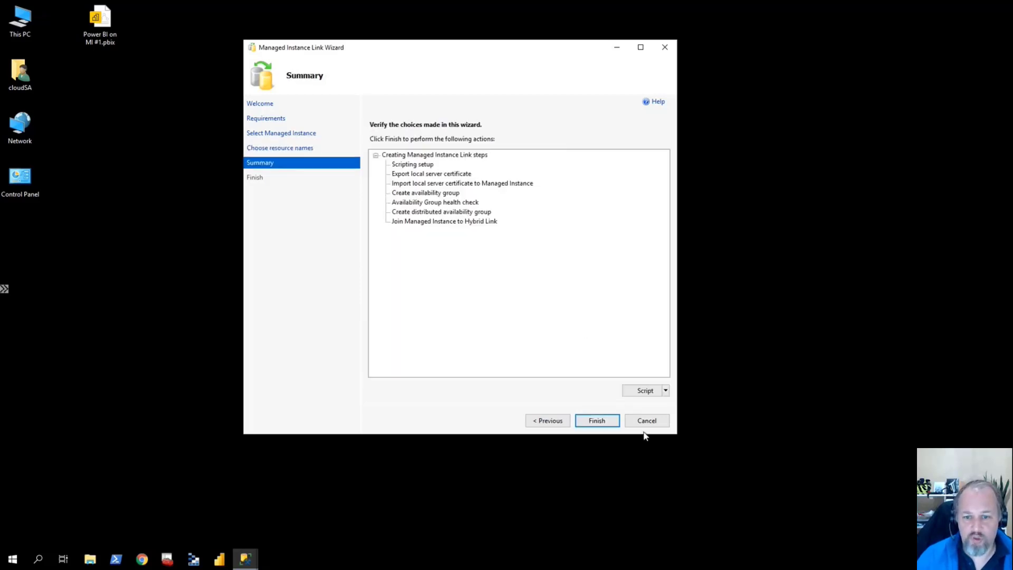
{"action": "left_click", "coordinate": [597, 421]}
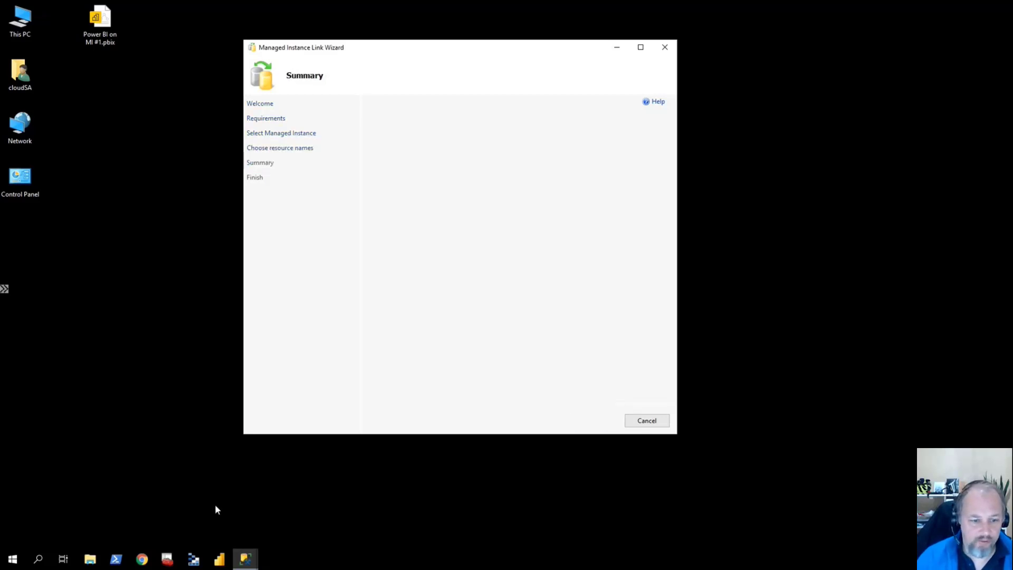
Step: Bring the Managed Instance Link Wizard back to the front, check its task results and close it
{"action": "mouse_move", "coordinate": [245, 557]}
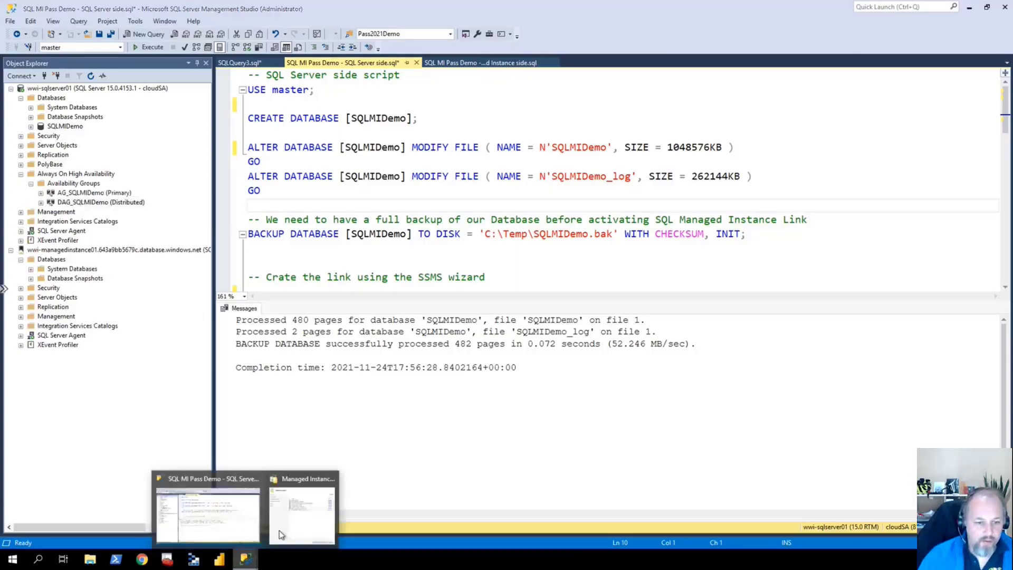
{"action": "left_click", "coordinate": [303, 515]}
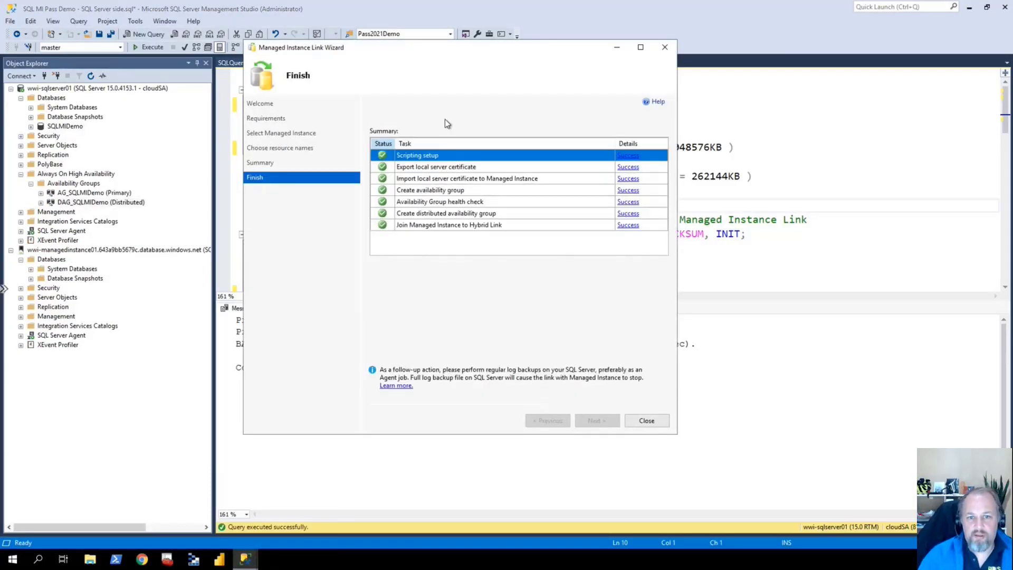
{"action": "left_click", "coordinate": [658, 427]}
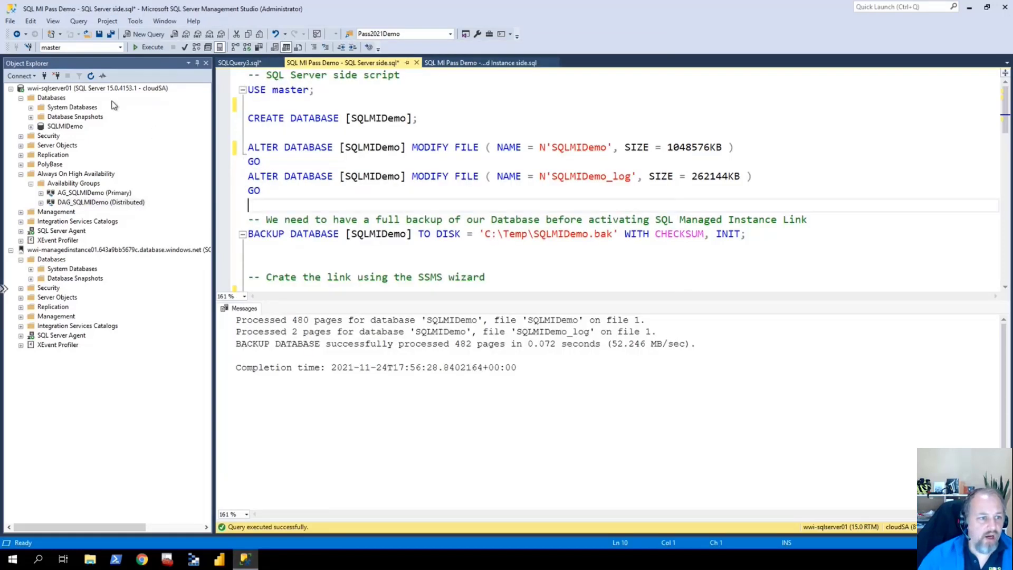
Step: Refresh the databases of wwi-sqlserver01 and expand the AG_SQLMIDemo and DAG_SQLMIDemo availability groups
{"action": "right_click", "coordinate": [46, 98]}
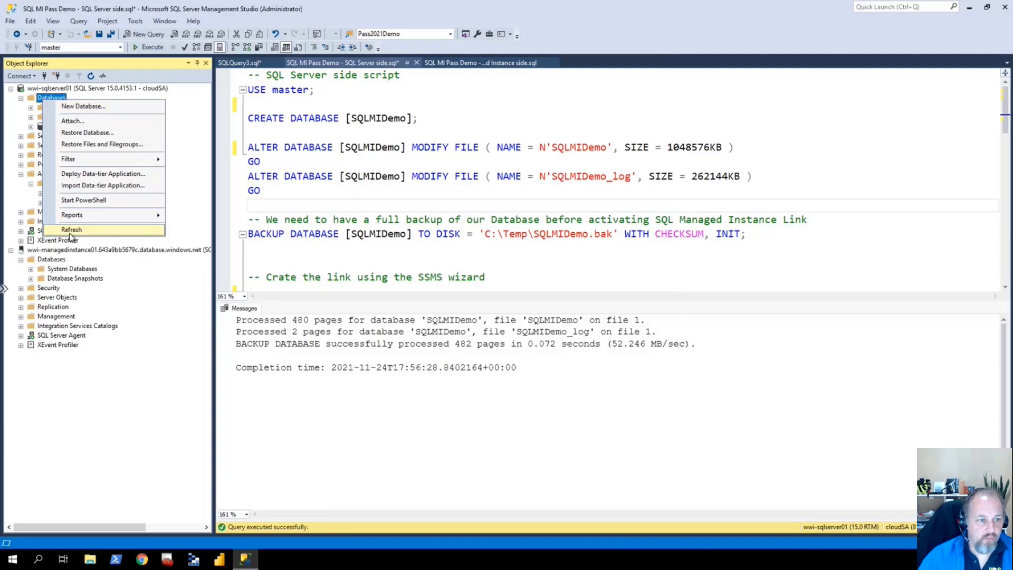
{"action": "left_click", "coordinate": [56, 128]}
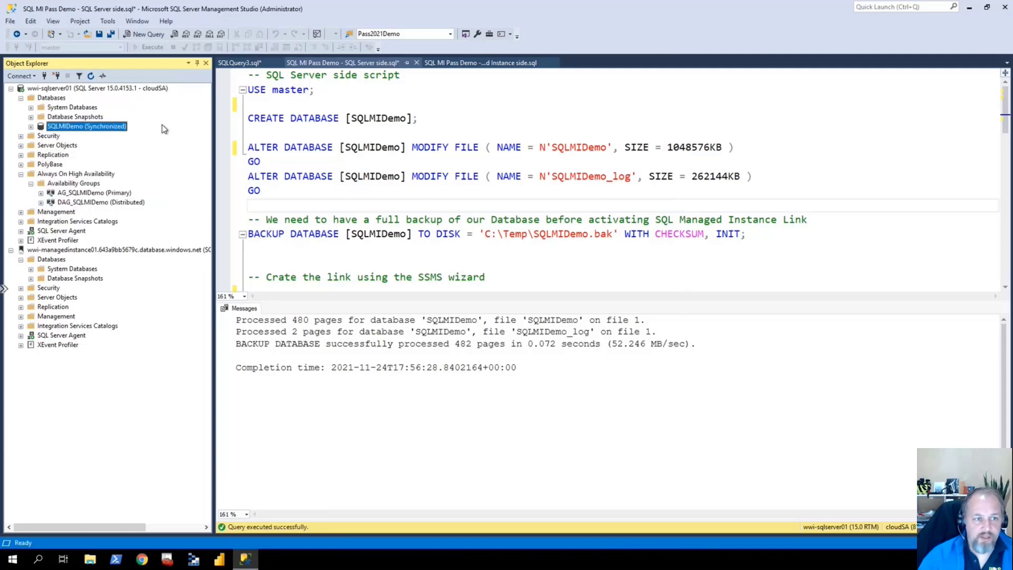
{"action": "left_click", "coordinate": [65, 193]}
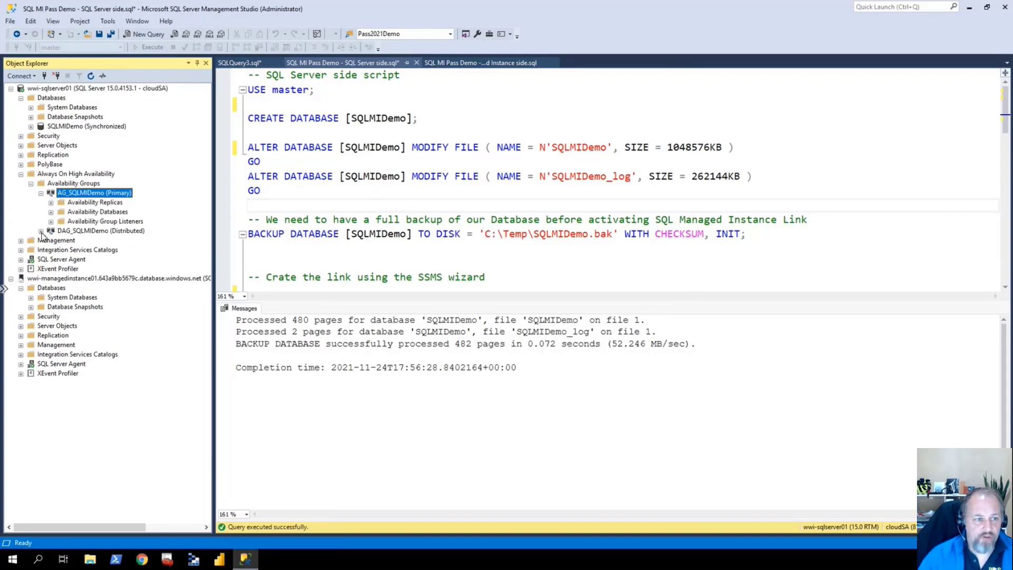
{"action": "left_click", "coordinate": [41, 231]}
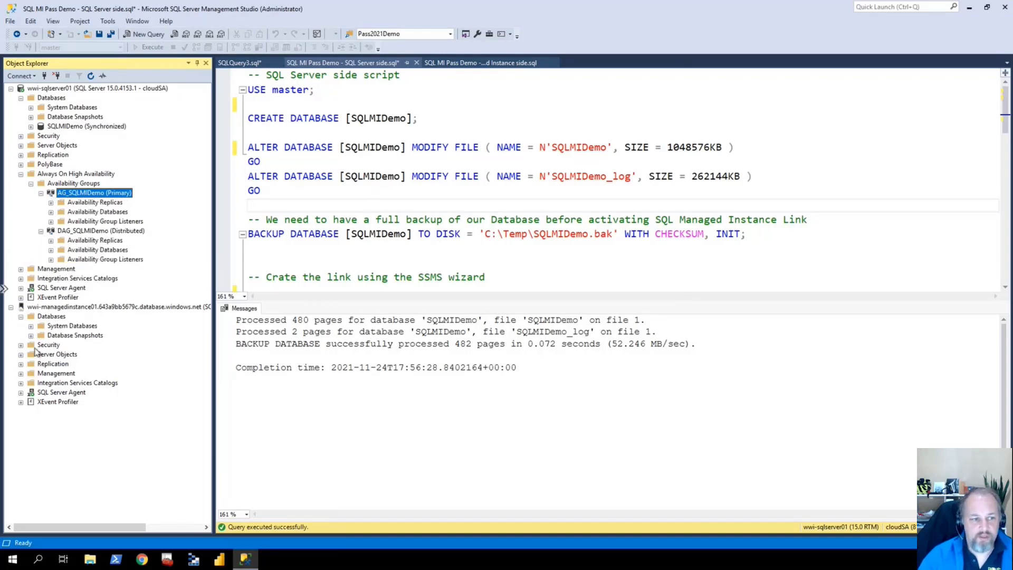
Step: Refresh the databases of wwi-managedinstance01 and select the replicated SQLMIDemo database
{"action": "left_click", "coordinate": [51, 317]}
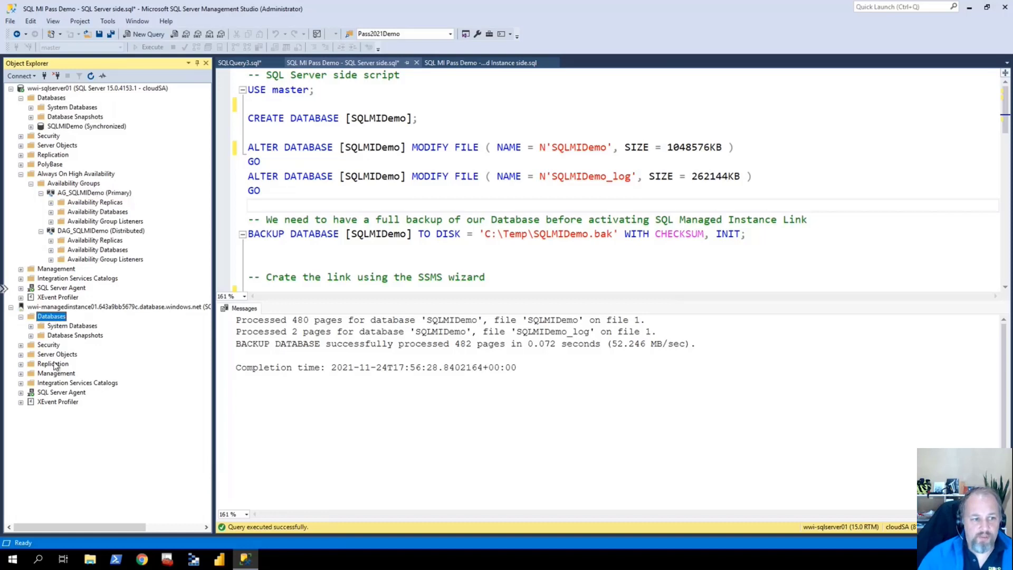
{"action": "right_click", "coordinate": [46, 318]}
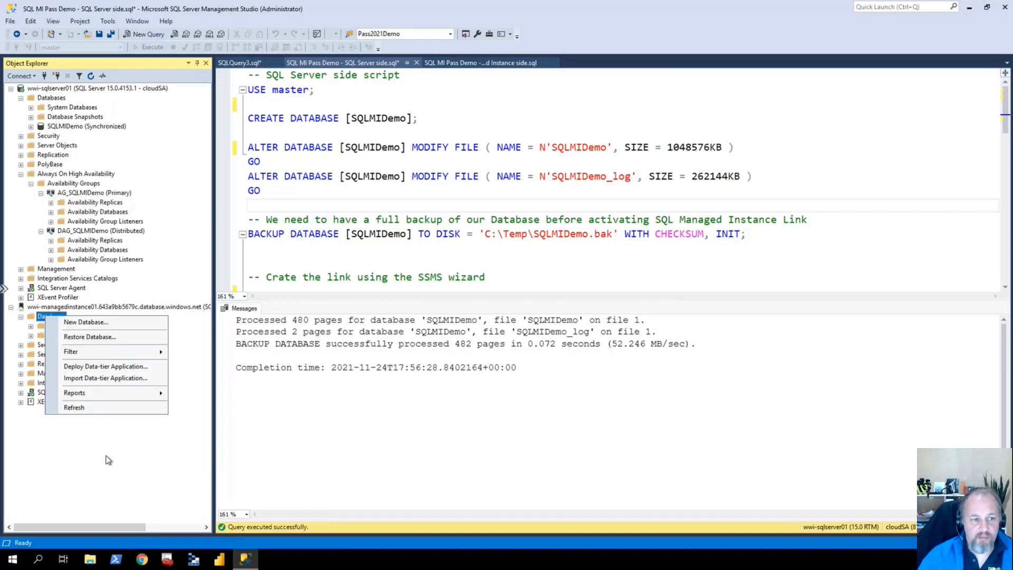
{"action": "left_click", "coordinate": [82, 408]}
{"action": "left_click", "coordinate": [70, 345]}
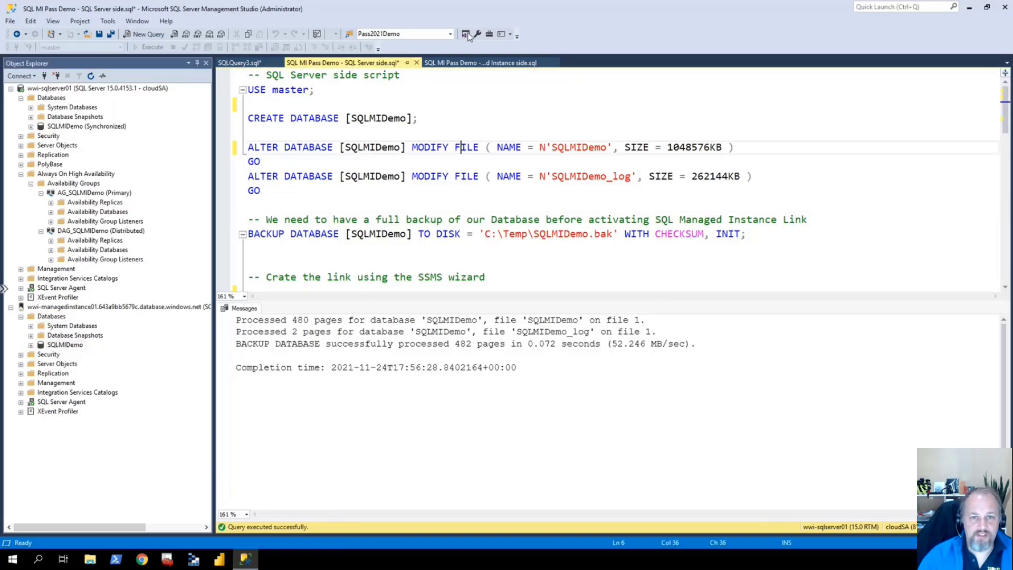
{"action": "left_click", "coordinate": [481, 62]}
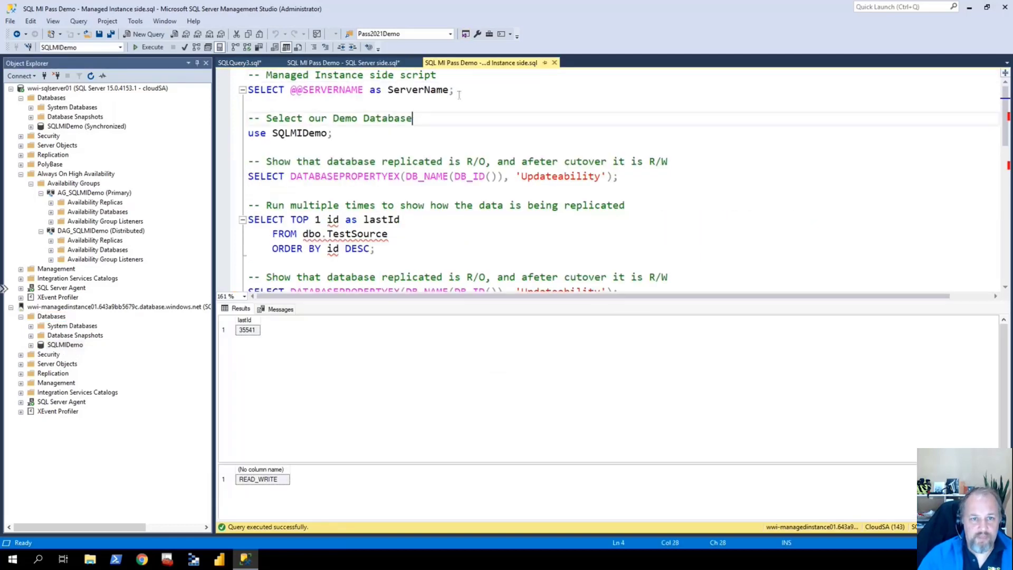
{"action": "left_click_drag", "start_coordinate": [457, 91], "coordinate": [248, 75]}
{"action": "left_click", "coordinate": [149, 47]}
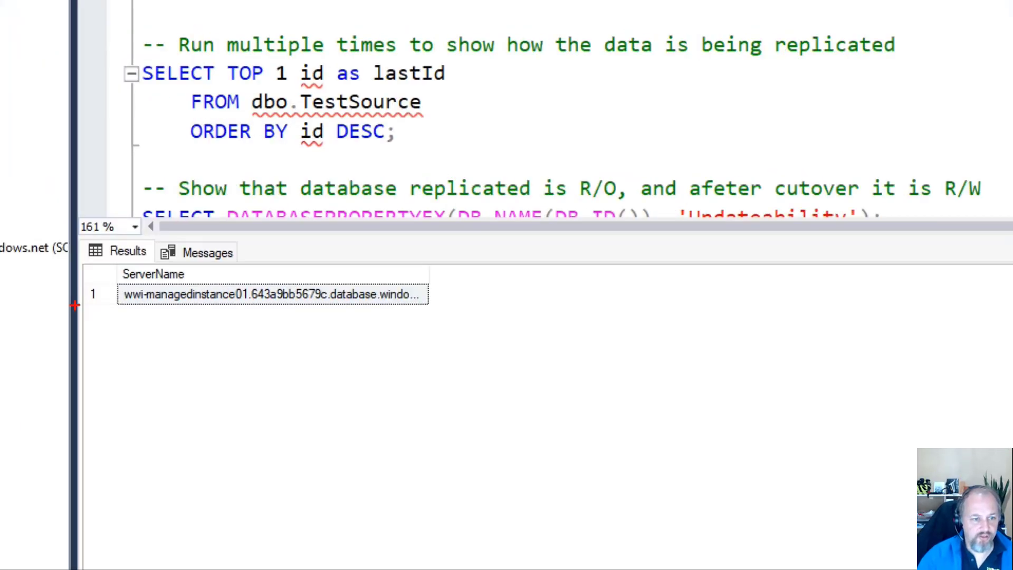
{"action": "left_click_drag", "start_coordinate": [232, 324], "coordinate": [247, 324]}
{"action": "mouse_move", "coordinate": [139, 284]}
{"action": "left_mouse_down"}
{"action": "mouse_move", "coordinate": [187, 311]}
{"action": "mouse_move", "coordinate": [327, 305]}
{"action": "left_mouse_up"}
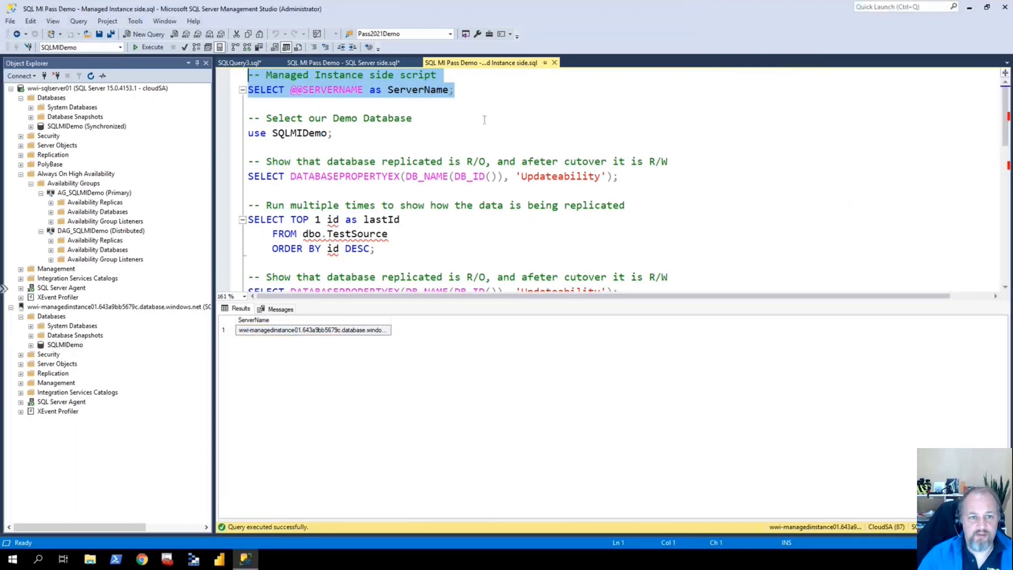
Step: Run the "use SQLMIDemo" statement to make the demo database current on the managed instance
{"action": "left_click", "coordinate": [449, 118]}
{"action": "left_click_drag", "start_coordinate": [376, 149], "coordinate": [248, 118]}
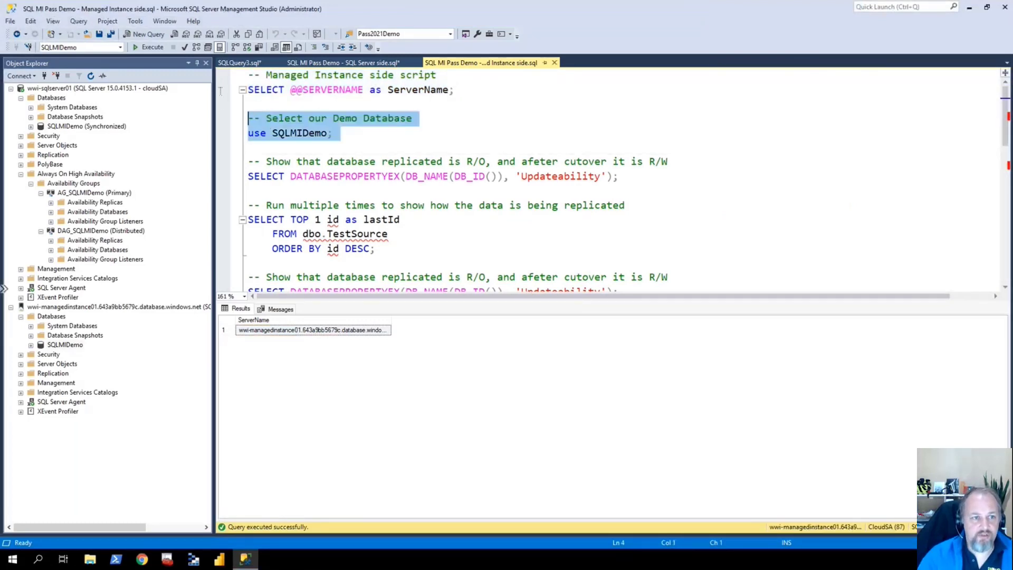
{"action": "left_click", "coordinate": [152, 47]}
Step: Run the first DATABASEPROPERTYEX 'Updateability' query to check whether the replicated database is read-only
{"action": "left_click_drag", "start_coordinate": [626, 176], "coordinate": [248, 162]}
{"action": "left_click", "coordinate": [149, 47]}
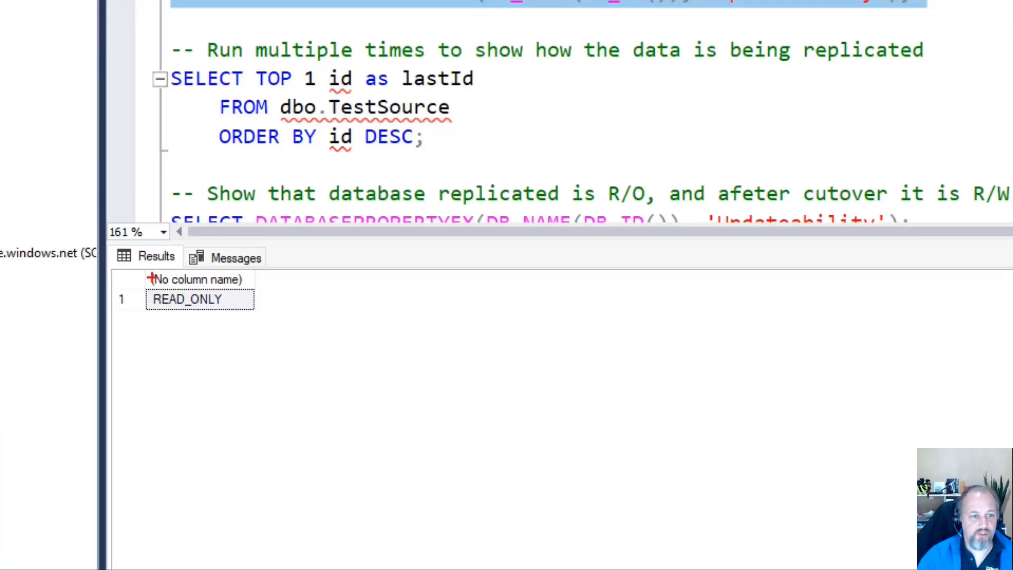
{"action": "left_click_drag", "start_coordinate": [142, 288], "coordinate": [255, 311]}
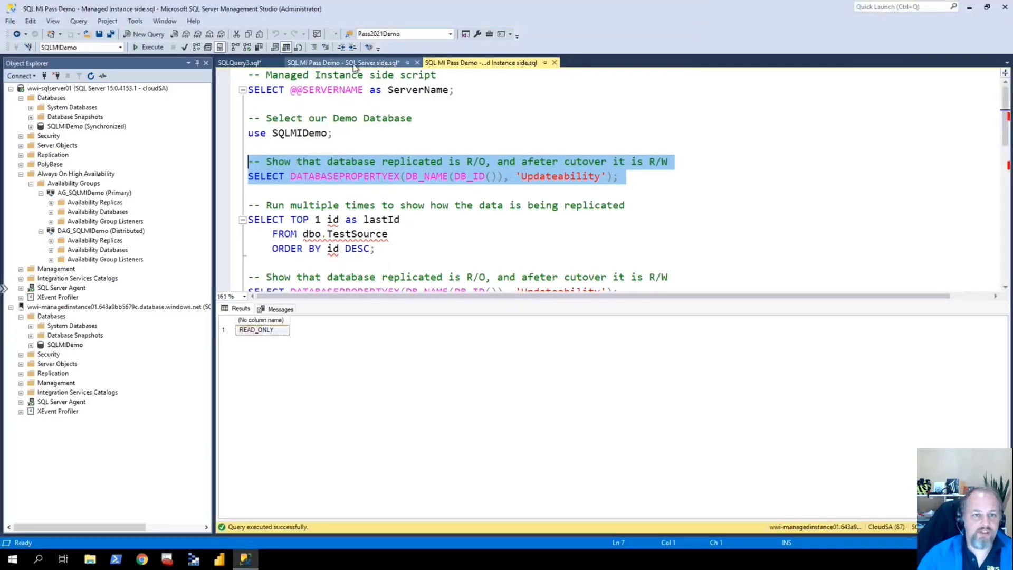
Step: Run the "use [SQLMIDemo]" statement from the SQL Server side script to make the demo database current
{"action": "left_click", "coordinate": [343, 63]}
{"action": "left_click", "coordinate": [440, 255]}
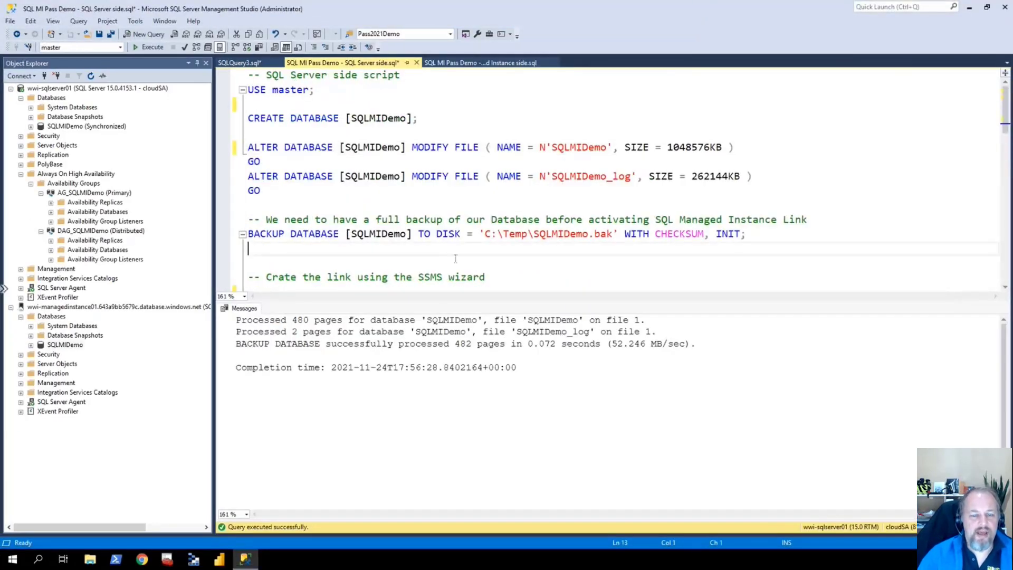
{"action": "scroll", "coordinate": [455, 259], "scroll_direction": "down", "scroll_amount": 1}
{"action": "scroll", "coordinate": [460, 232], "scroll_direction": "down", "scroll_amount": 3}
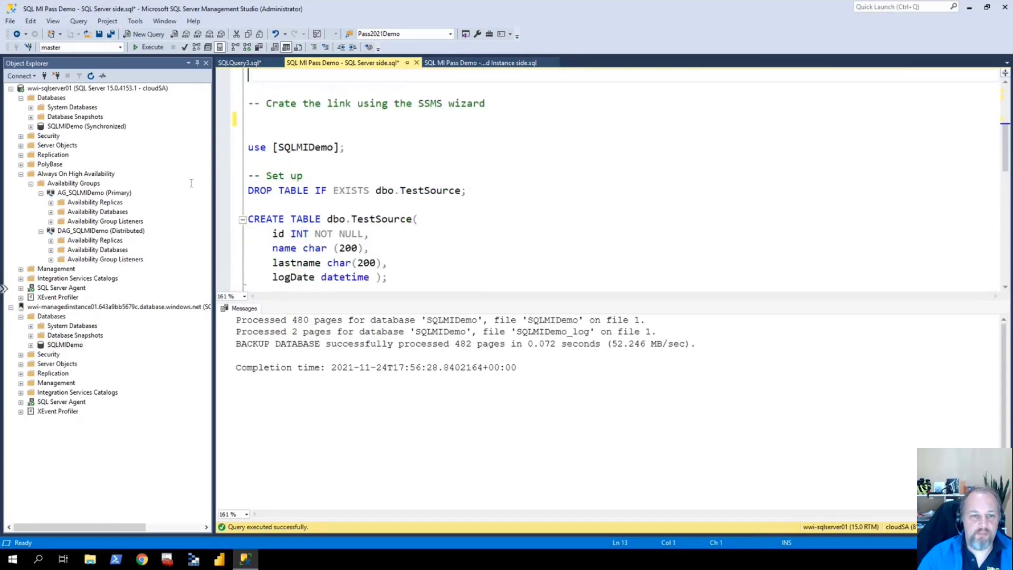
{"action": "left_click_drag", "start_coordinate": [346, 148], "coordinate": [251, 133]}
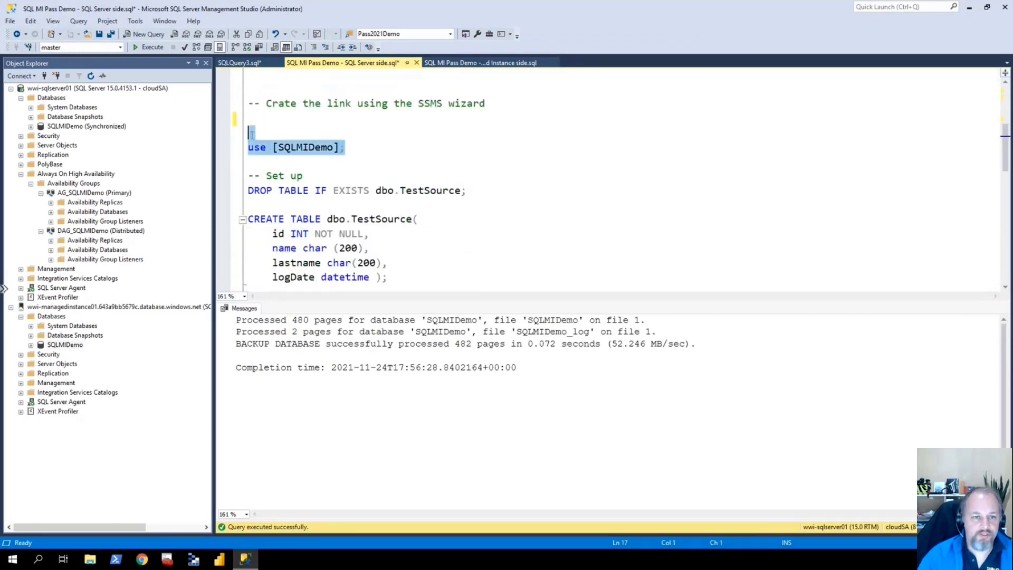
{"action": "left_click", "coordinate": [152, 47]}
Step: Run the "Set up" block of the SQL Server side script to drop and recreate the dbo.TestSource table
{"action": "left_click", "coordinate": [309, 164]}
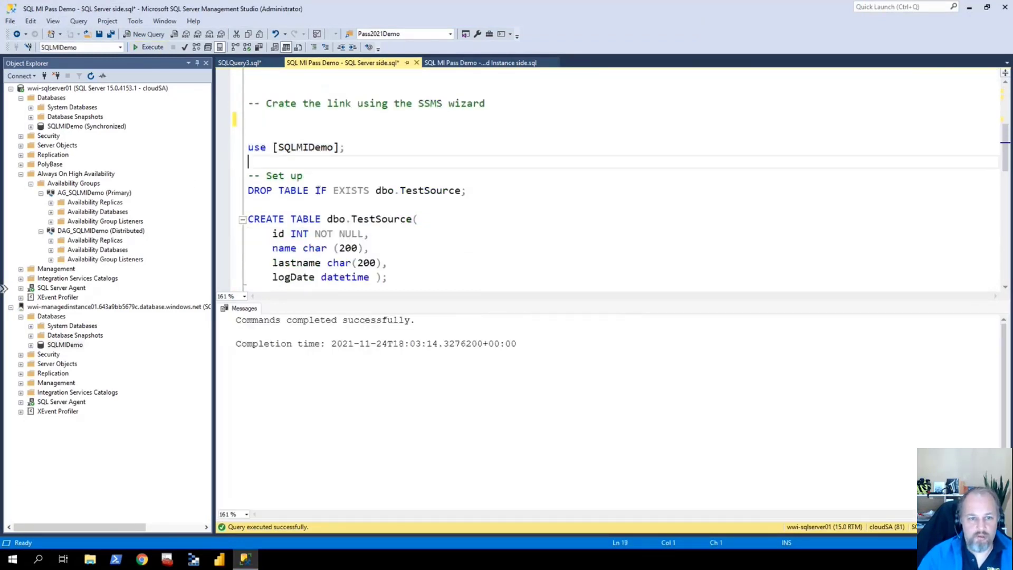
{"action": "scroll", "coordinate": [318, 190], "scroll_direction": "down", "scroll_amount": 4}
{"action": "left_click", "coordinate": [305, 171], "text": "shift"}
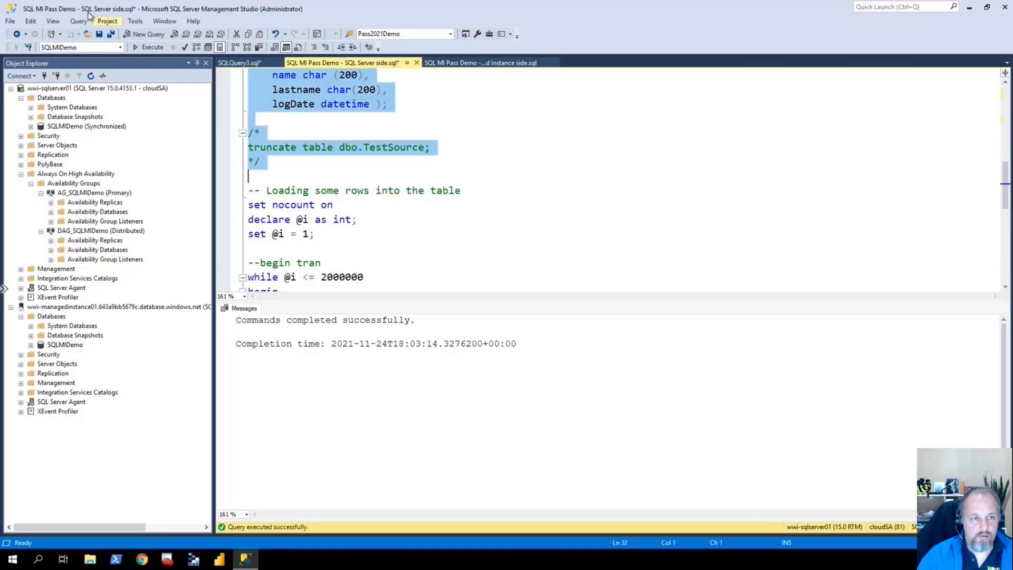
{"action": "left_click", "coordinate": [151, 47]}
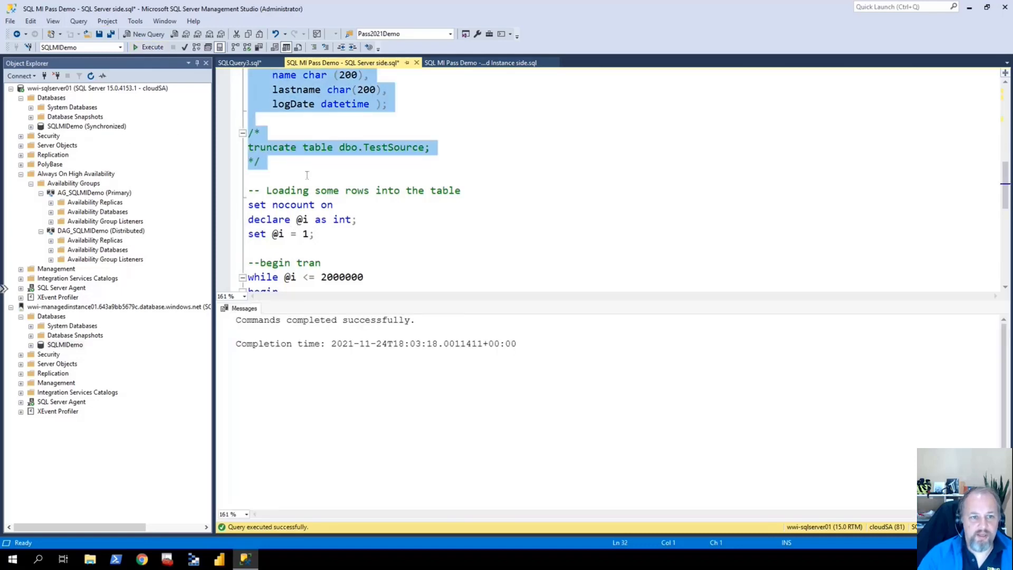
Step: Run the row-loading block with the 2000000-iteration while loop that inserts into dbo.TestSource
{"action": "left_click", "coordinate": [420, 265]}
{"action": "scroll", "coordinate": [420, 265], "scroll_direction": "down", "scroll_amount": 3}
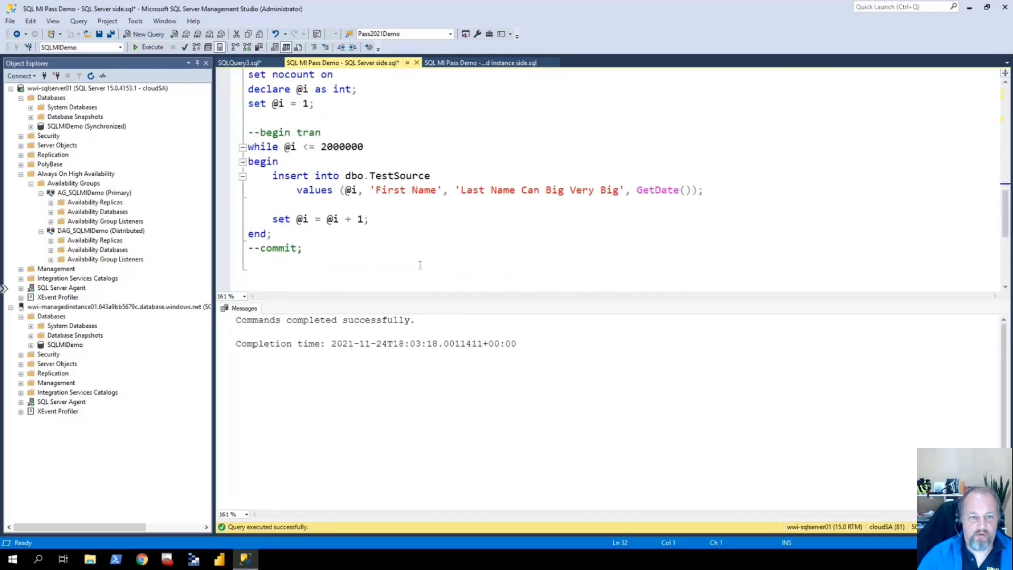
{"action": "left_click", "coordinate": [386, 257], "text": "shift"}
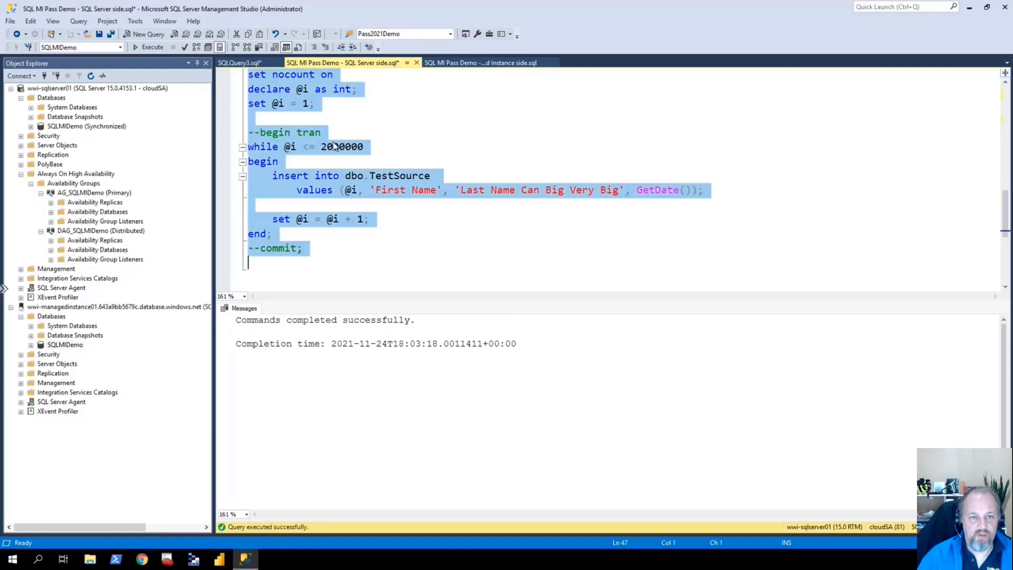
{"action": "left_click", "coordinate": [158, 49]}
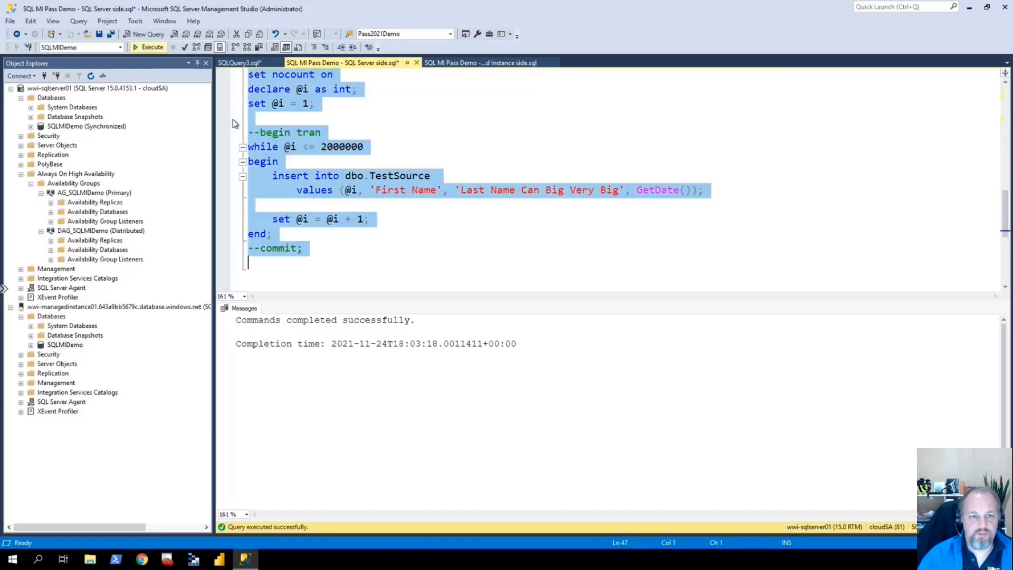
Step: Run the SELECT TOP 1 id query on dbo.TestSource repeatedly from the Managed Instance side script to watch the data replicate
{"action": "left_click", "coordinate": [461, 64]}
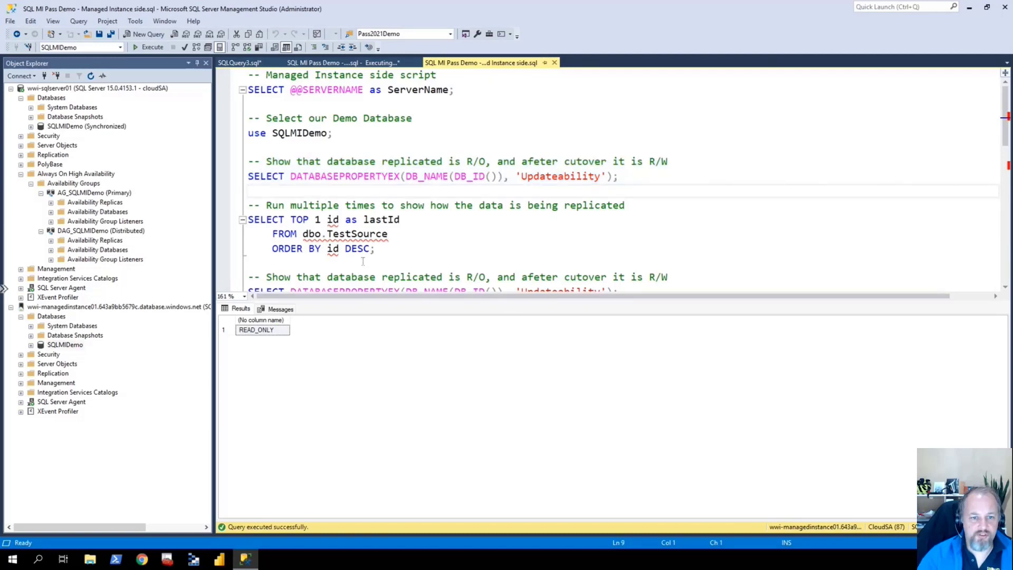
{"action": "left_click_drag", "start_coordinate": [377, 253], "coordinate": [249, 191]}
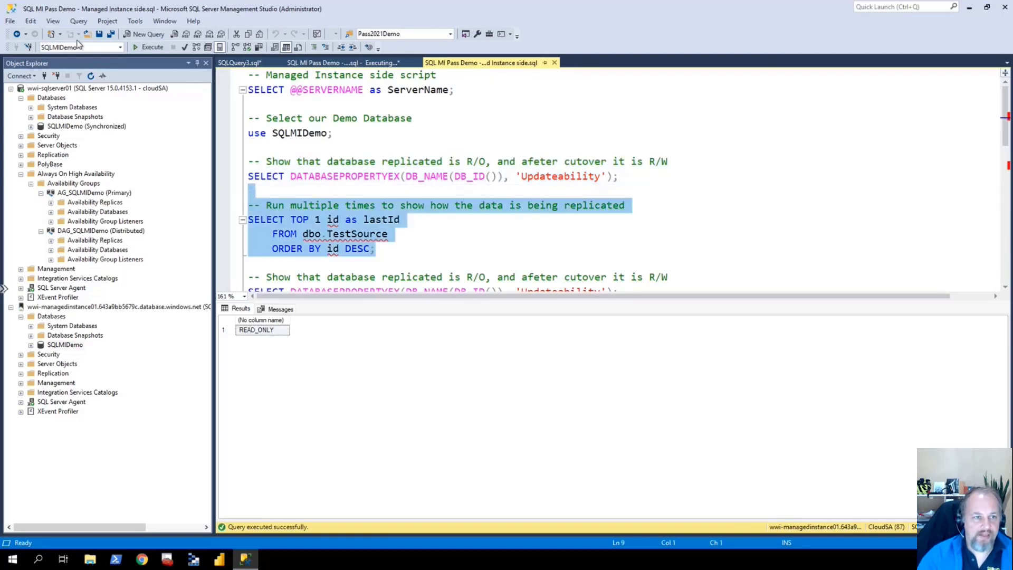
{"action": "left_click", "coordinate": [149, 48]}
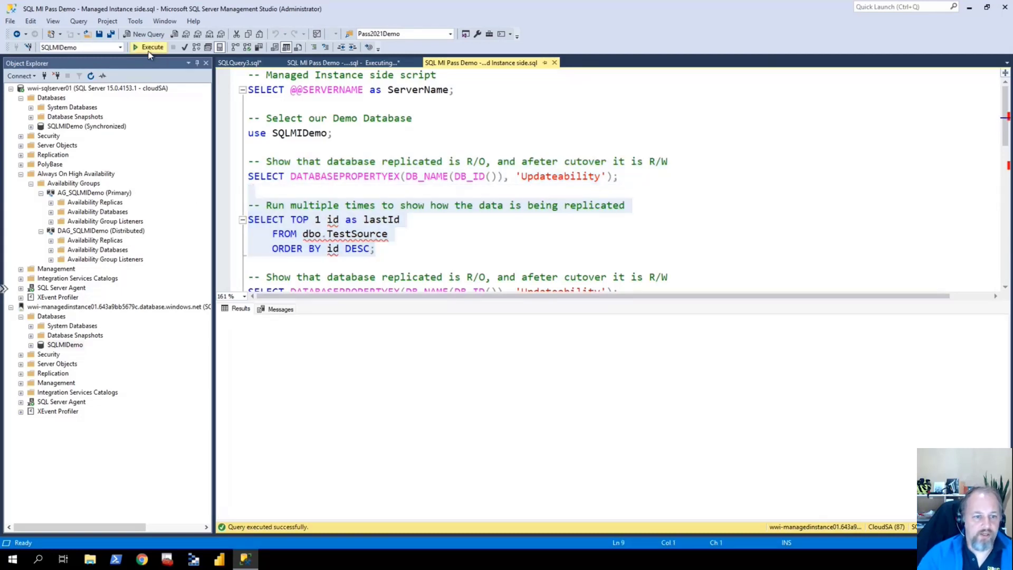
{"action": "left_click", "coordinate": [150, 49]}
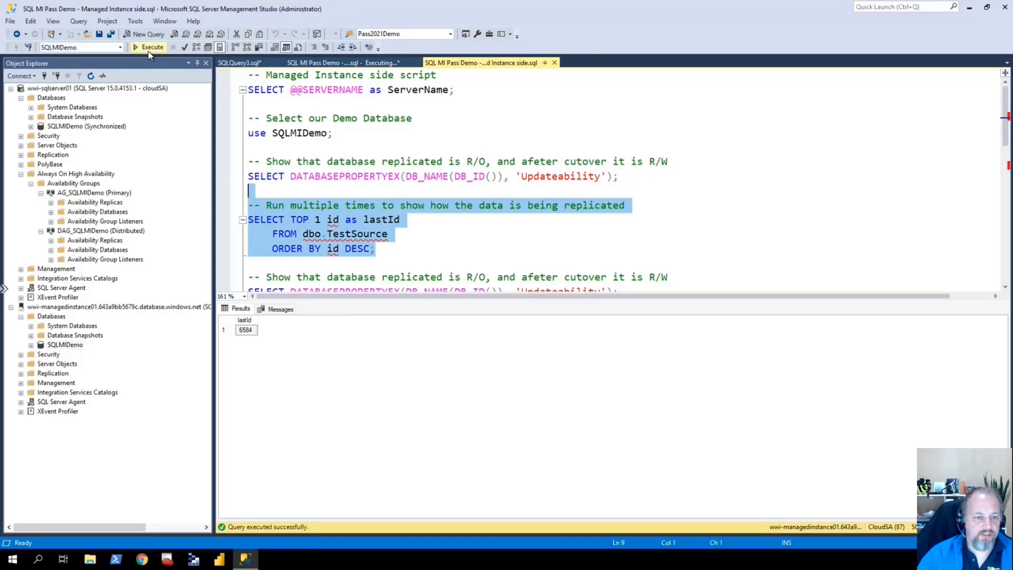
{"action": "left_click", "coordinate": [150, 51]}
{"action": "left_click", "coordinate": [152, 52]}
{"action": "left_click", "coordinate": [152, 48]}
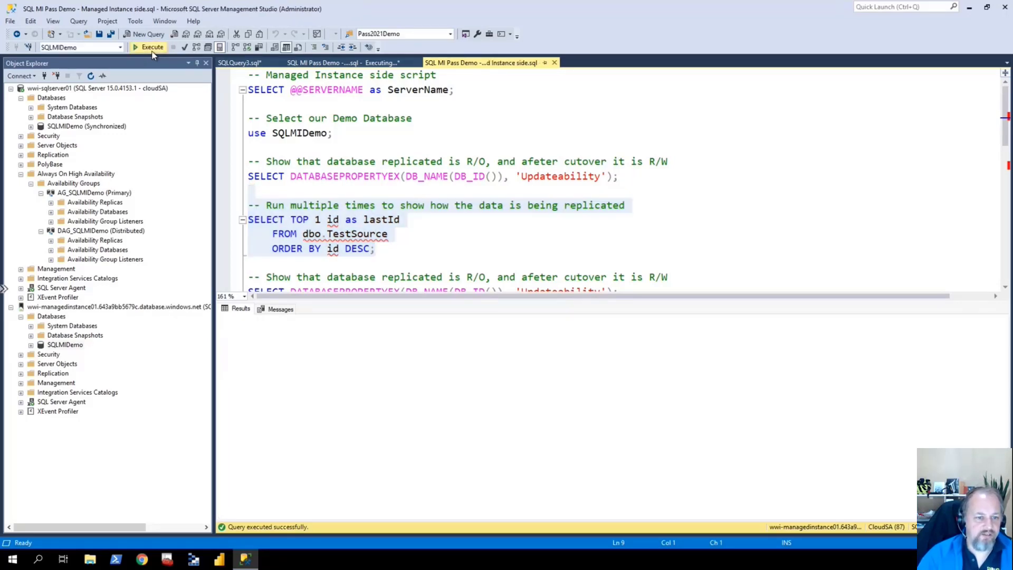
{"action": "left_click", "coordinate": [152, 50]}
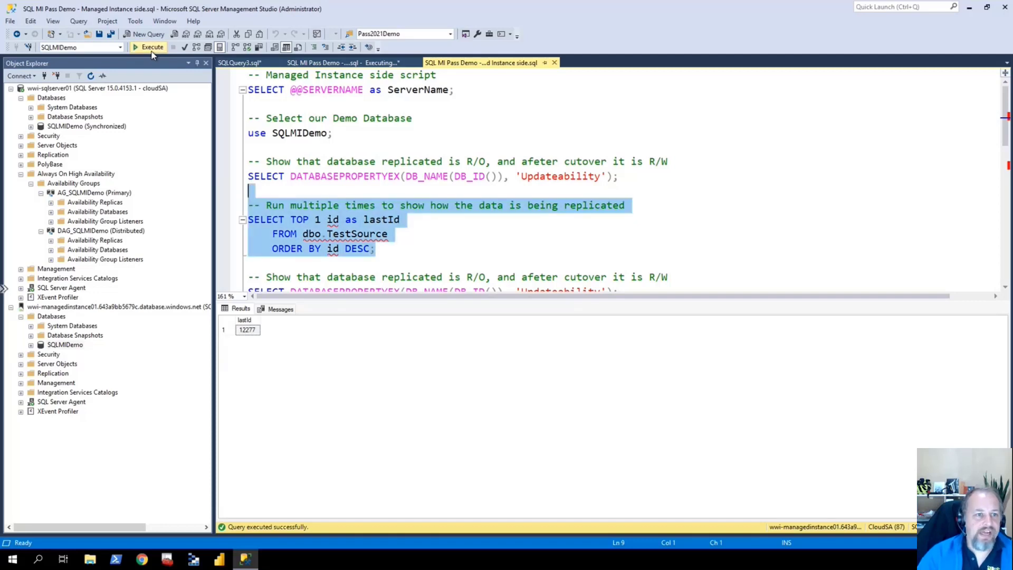
{"action": "left_click", "coordinate": [152, 52]}
Step: Cancel the insert loop executing in the SQL Server side script and rerun the lastId query several times on the managed instance
{"action": "left_click", "coordinate": [342, 63]}
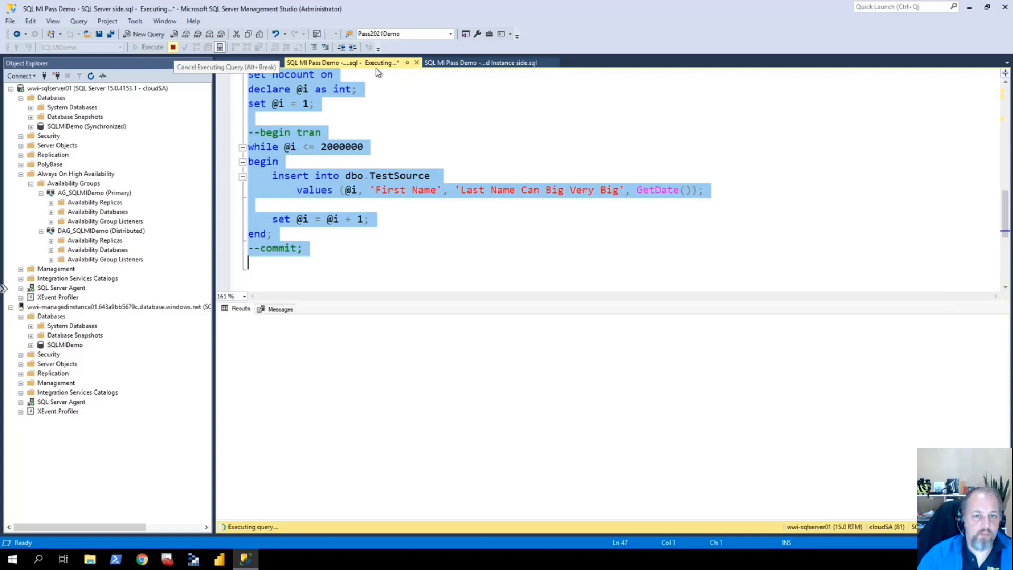
{"action": "key", "text": "alt+Break"}
{"action": "left_click", "coordinate": [459, 63]}
{"action": "left_click", "coordinate": [151, 48]}
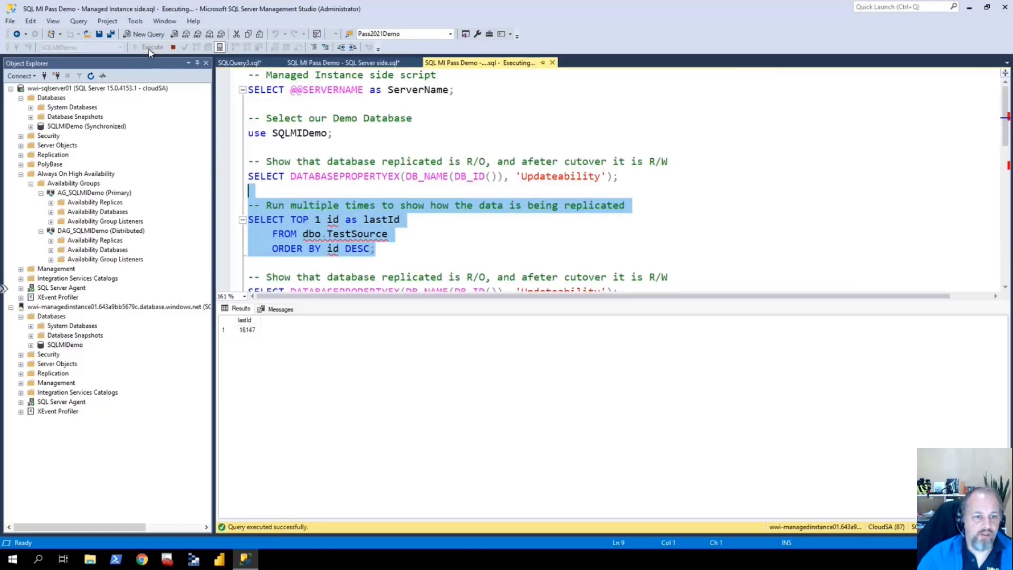
{"action": "left_click", "coordinate": [151, 48]}
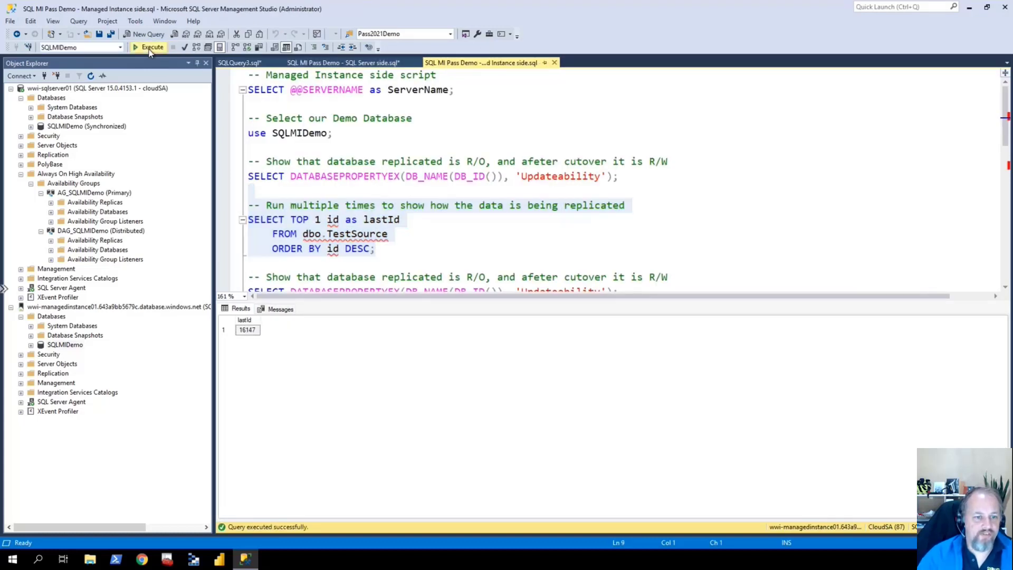
{"action": "left_click", "coordinate": [151, 48]}
{"action": "left_click", "coordinate": [151, 48]}
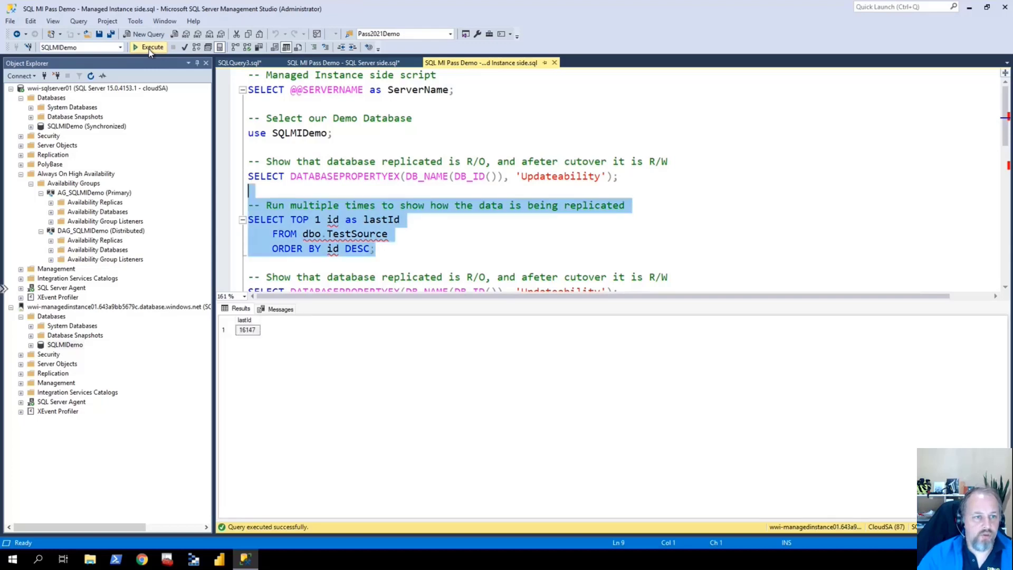
{"action": "left_click", "coordinate": [151, 48]}
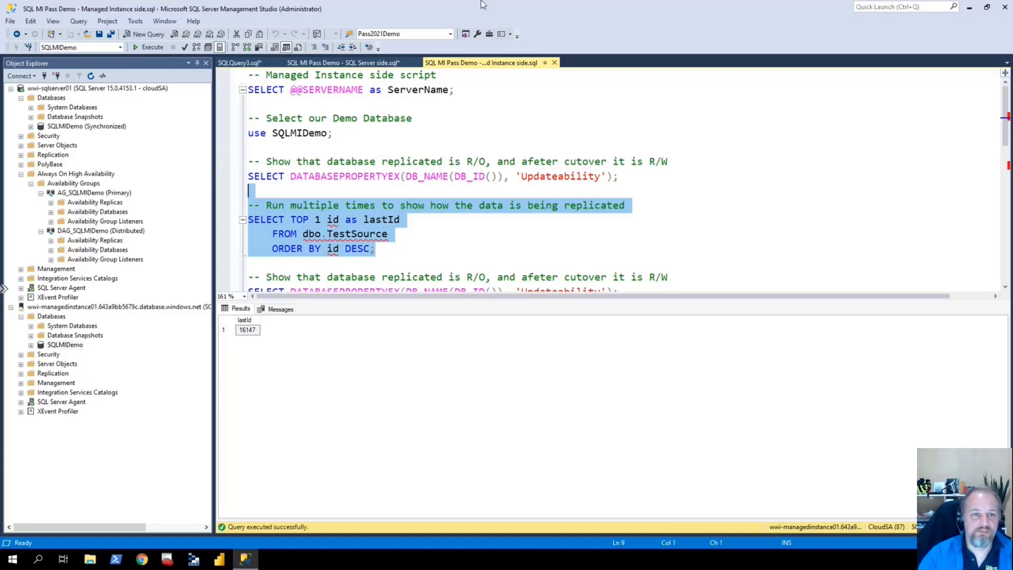
Step: Check the messages of the stopped insert loop in the SQL Server side script and return to the Managed Instance side script
{"action": "left_click", "coordinate": [372, 64]}
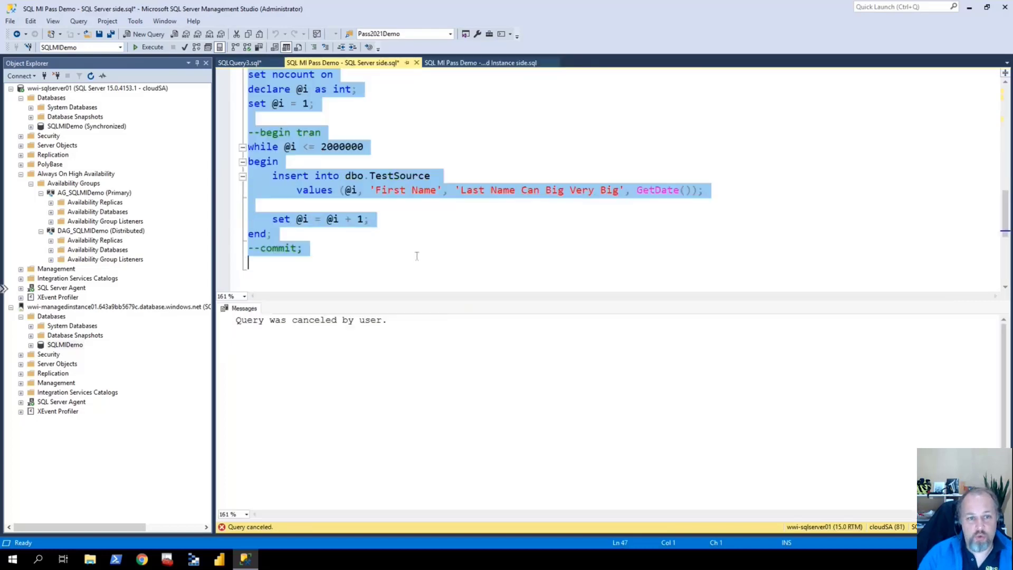
{"action": "left_click", "coordinate": [394, 176]}
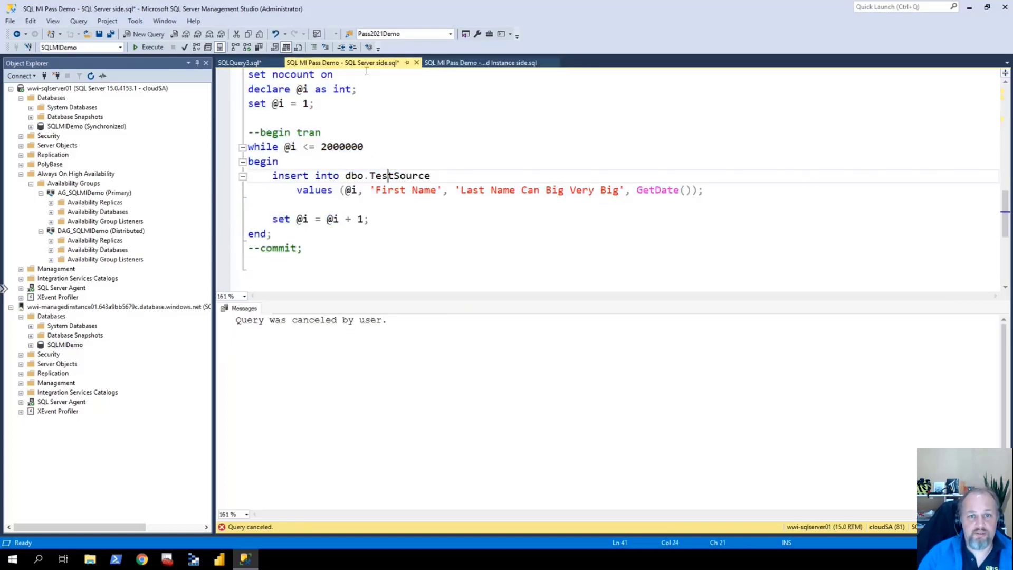
{"action": "left_click", "coordinate": [486, 64]}
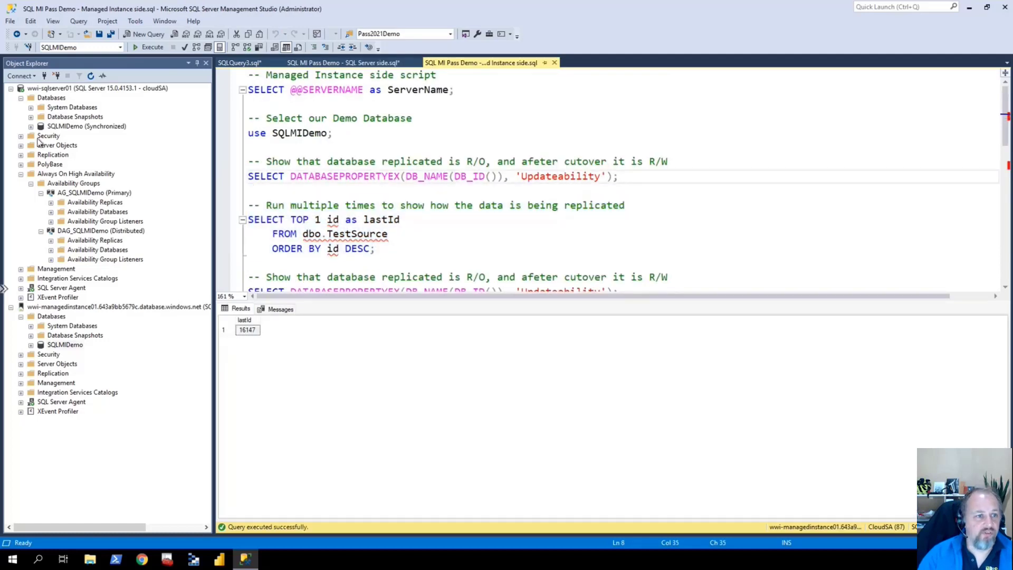
Step: Collapse the Availability Groups and Always On High Availability folders of wwi-sqlserver01 and select the managed instance server
{"action": "left_click", "coordinate": [30, 184]}
{"action": "left_click", "coordinate": [21, 173]}
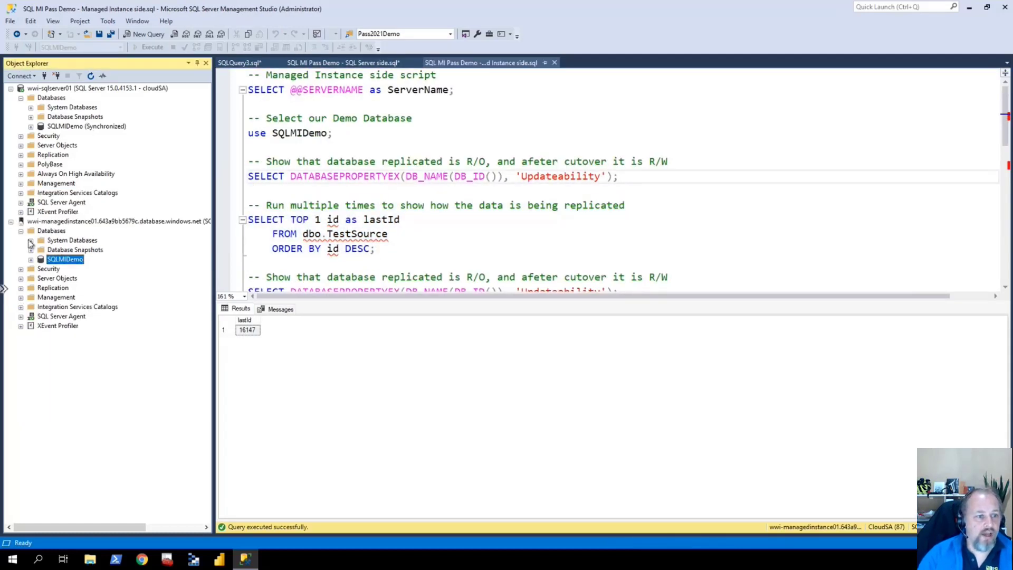
{"action": "left_click", "coordinate": [56, 223]}
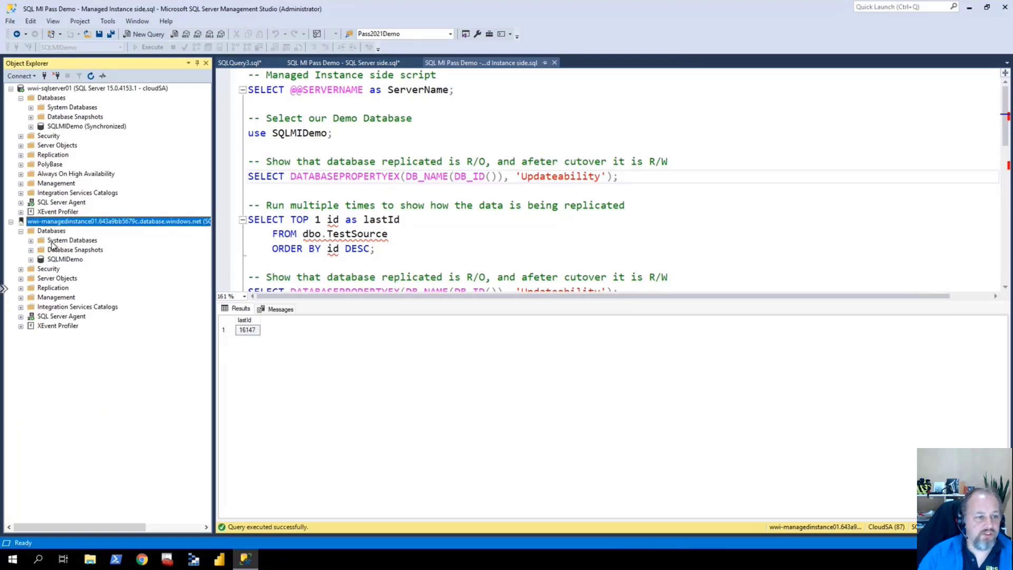
Step: Run the "create database dbniko" statement from SQLQuery3.sql on the managed instance
{"action": "left_click", "coordinate": [358, 207]}
{"action": "left_click", "coordinate": [240, 62]}
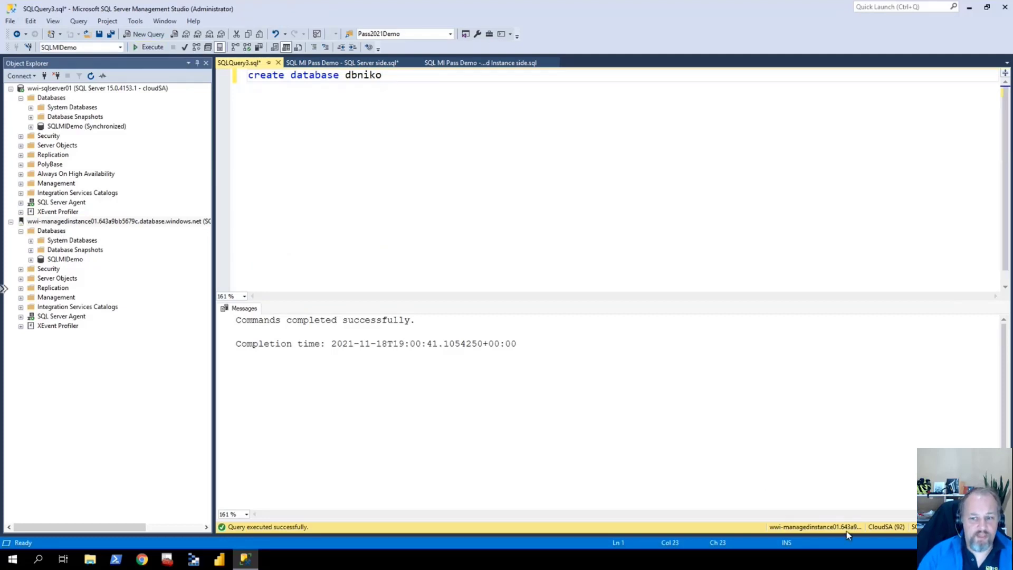
{"action": "left_click", "coordinate": [152, 58]}
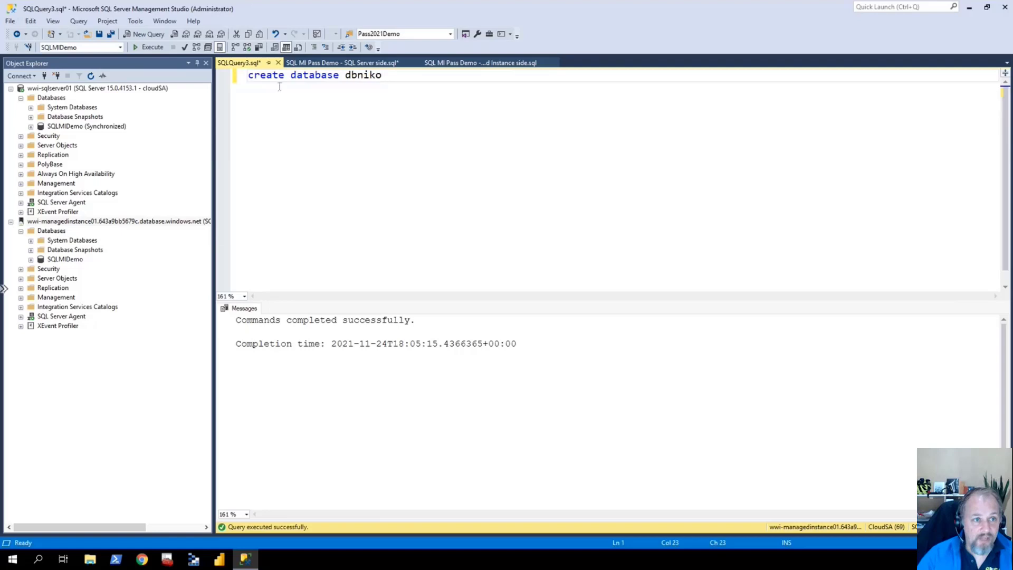
Step: Change the "create database dbniko" statement to "use dbniko" and add blank lines below it
{"action": "left_click", "coordinate": [338, 76]}
{"action": "key", "text": "shift+Home"}
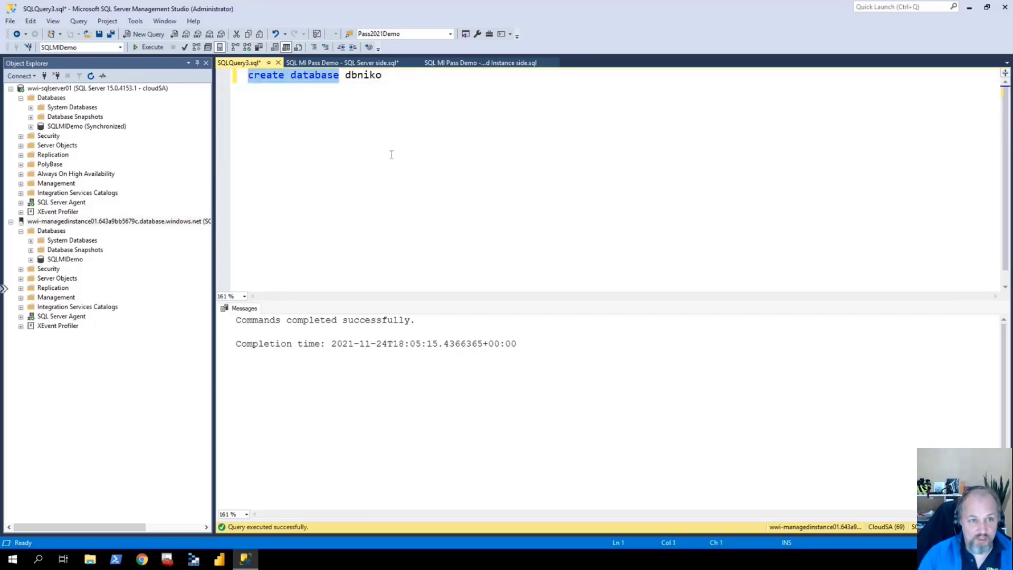
{"action": "type", "text": "use"}
{"action": "key", "text": "End"}
{"action": "key", "text": "Return"}
{"action": "key", "text": "Return"}
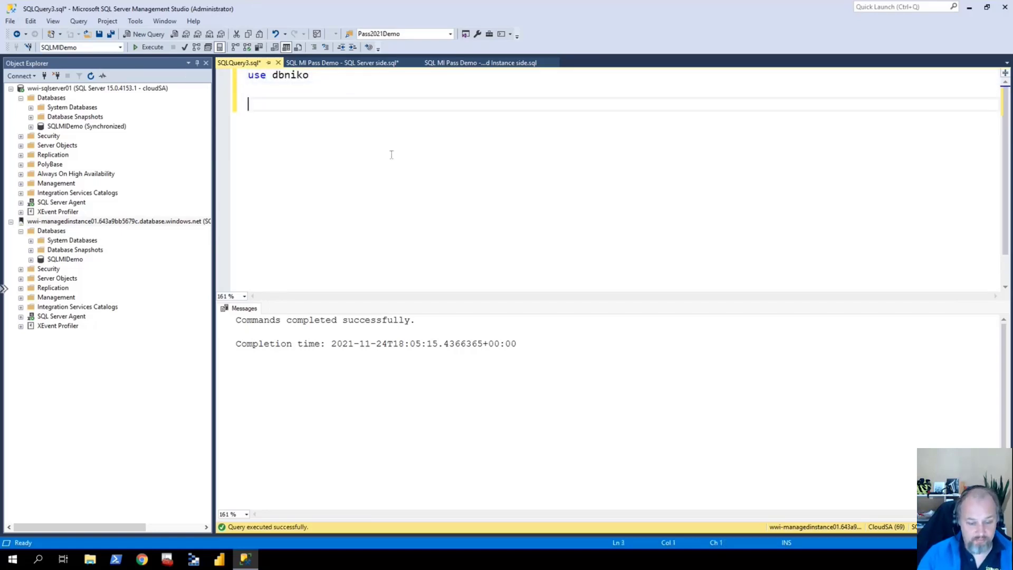
Step: Add the statement "create table dbo.t1(c1 int)" and run it together with "use dbniko"
{"action": "type", "text": "create table dbo"}
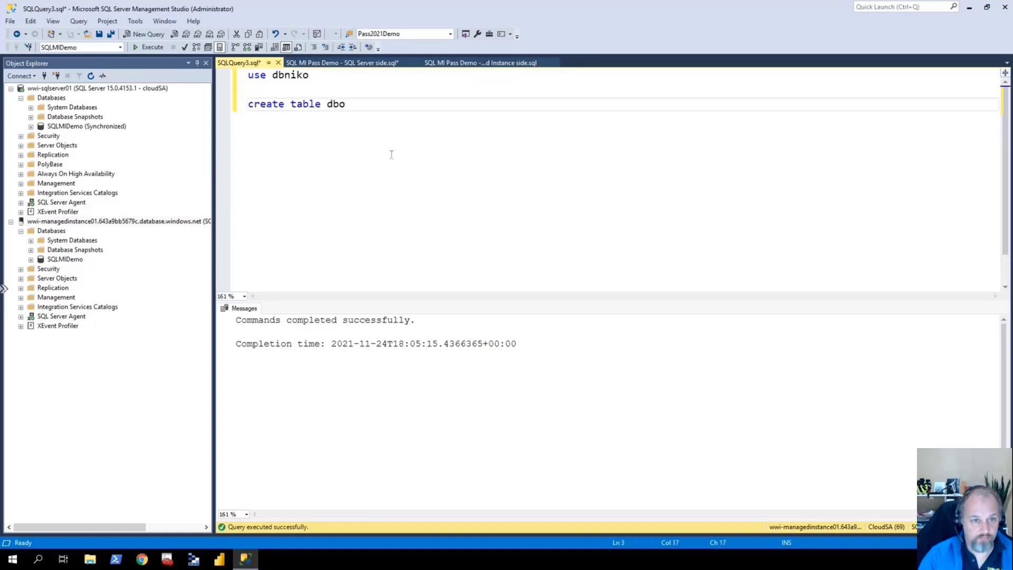
{"action": "type", "text": ".t1(c"}
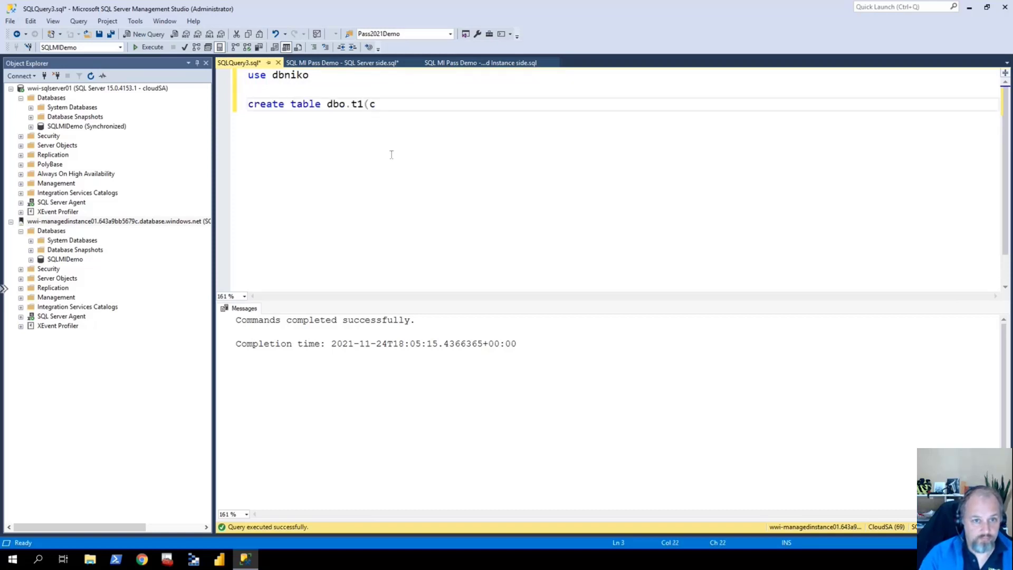
{"action": "type", "text": "1 int="}
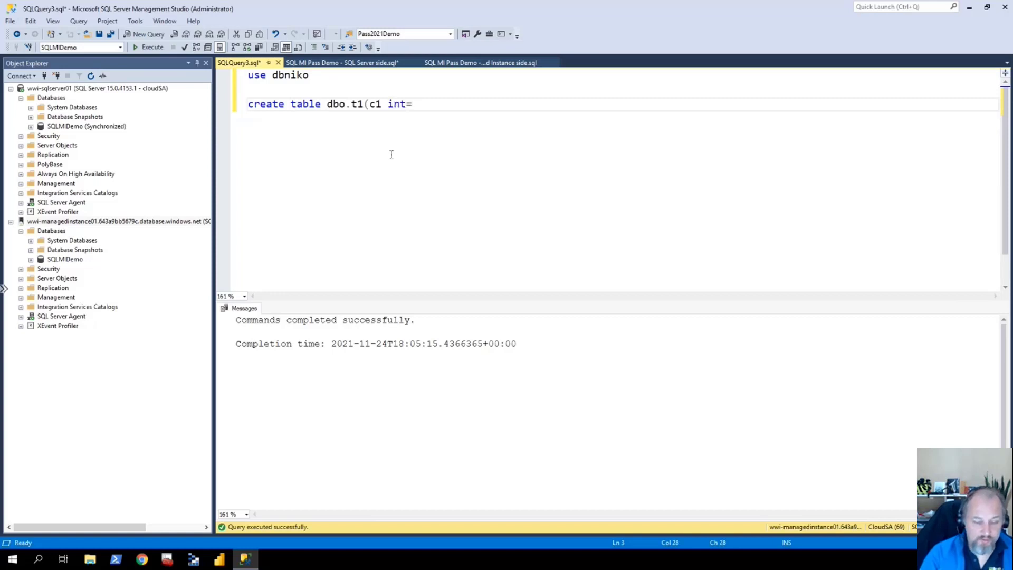
{"action": "key", "text": "BackSpace"}
{"action": "type", "text": ")"}
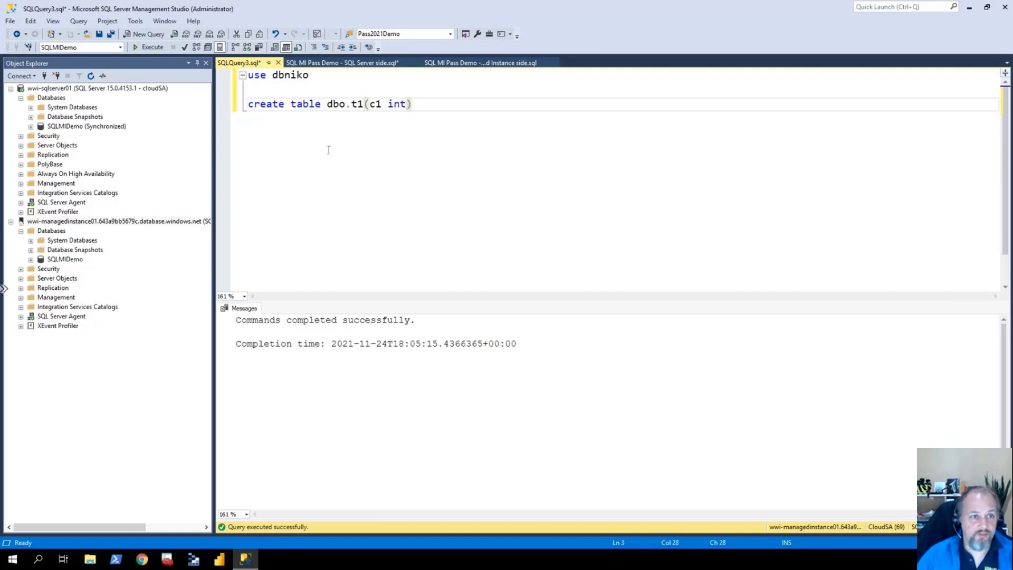
{"action": "left_click_drag", "start_coordinate": [413, 104], "coordinate": [202, 74]}
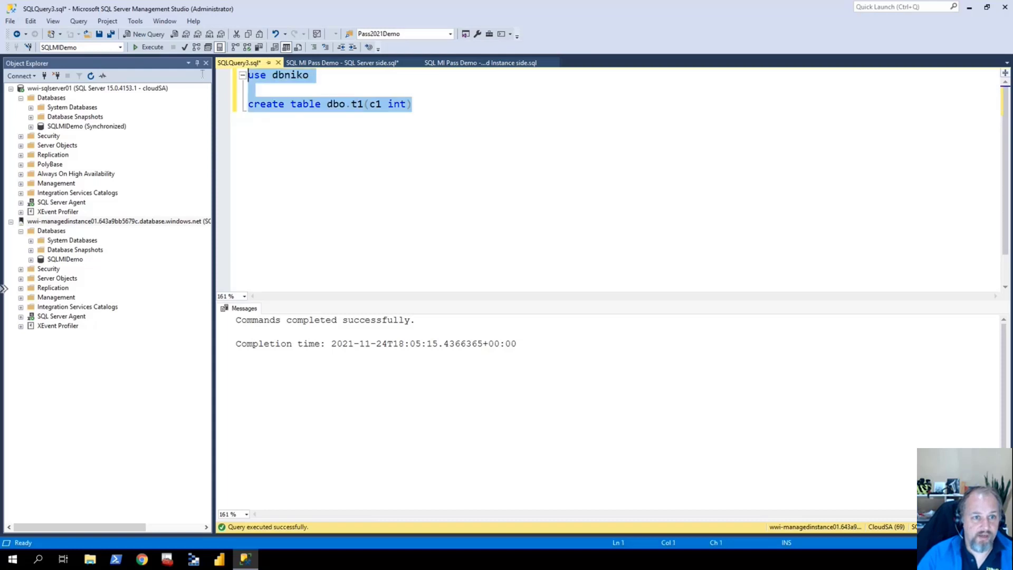
{"action": "left_click", "coordinate": [150, 47]}
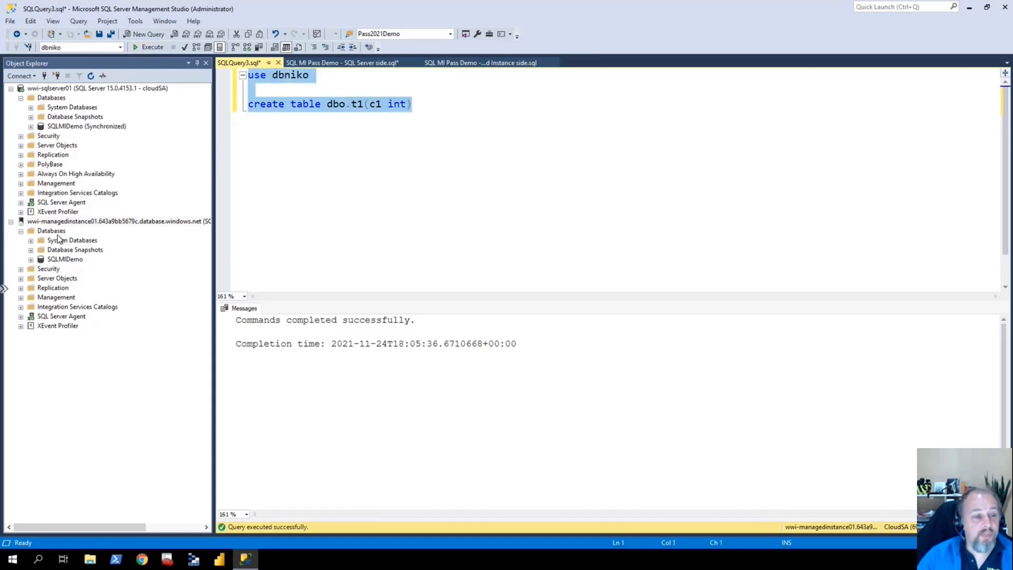
Step: Refresh the Databases folder of the managed instance in Object Explorer
{"action": "left_click", "coordinate": [69, 260]}
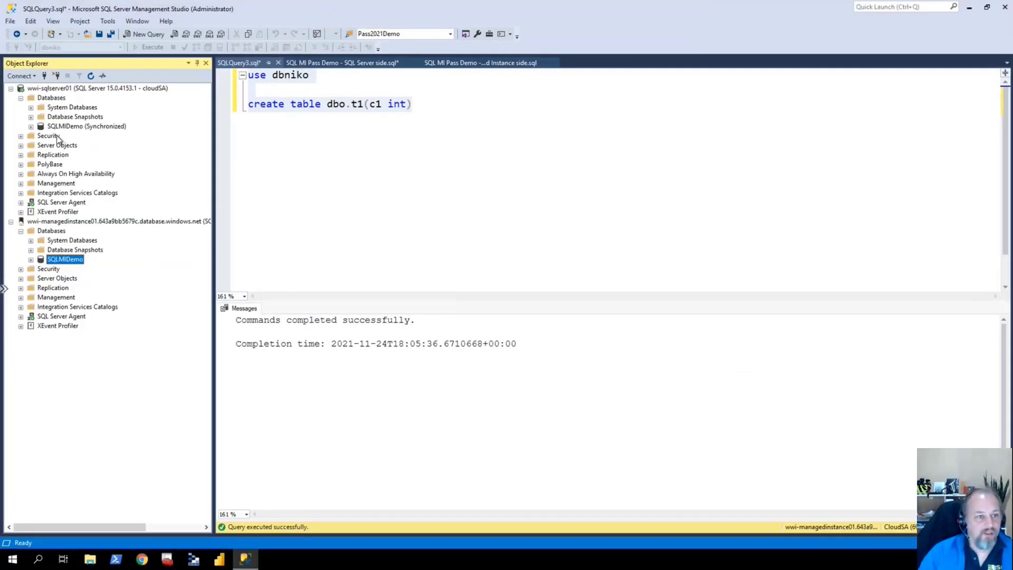
{"action": "right_click", "coordinate": [54, 231]}
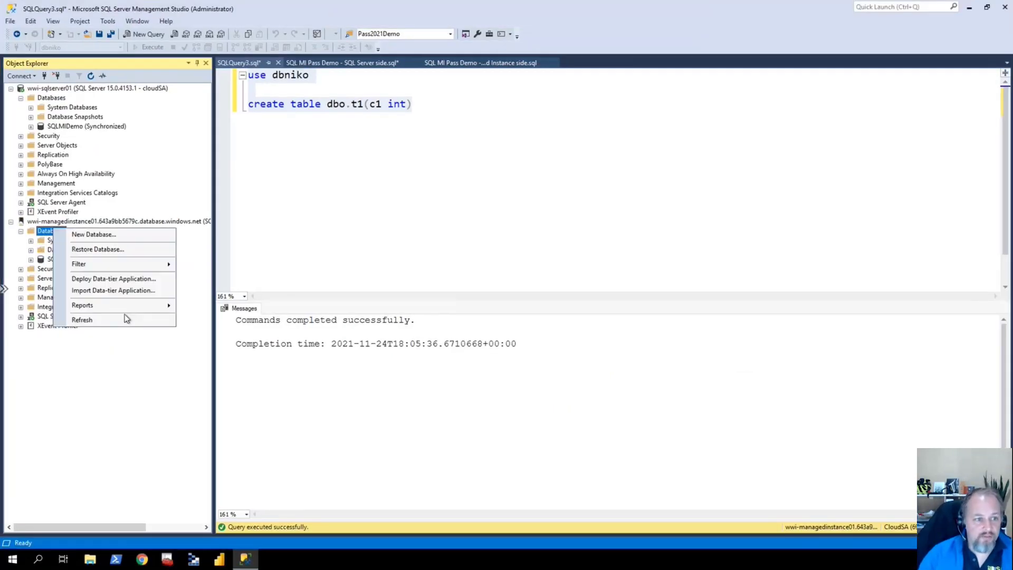
{"action": "left_click", "coordinate": [81, 320]}
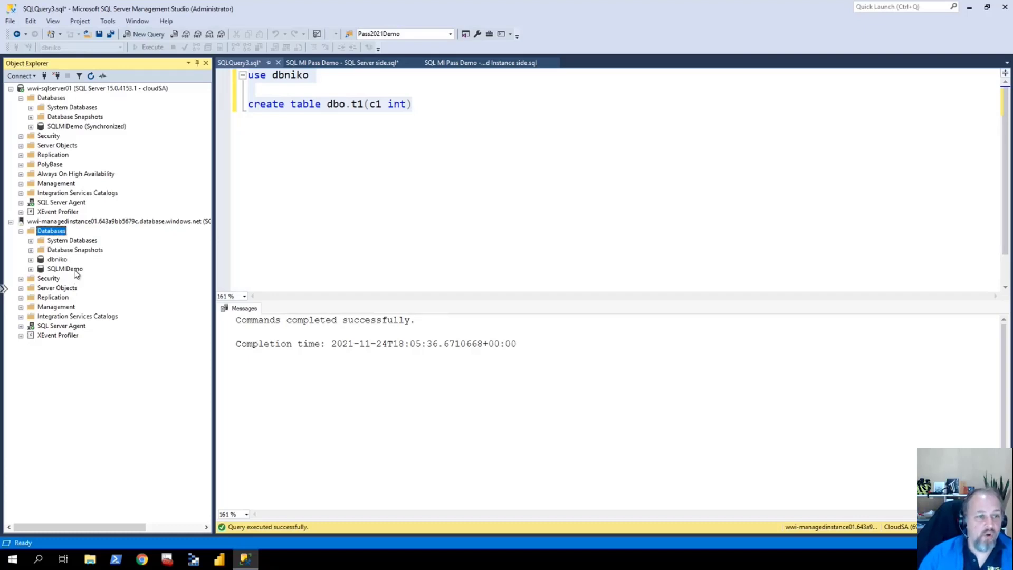
Step: Start the Managed Instance link migration to the cloud for SQLMIDemo on wwi-sqlserver01 and sign in to Azure with the already signed-in account
{"action": "right_click", "coordinate": [78, 127]}
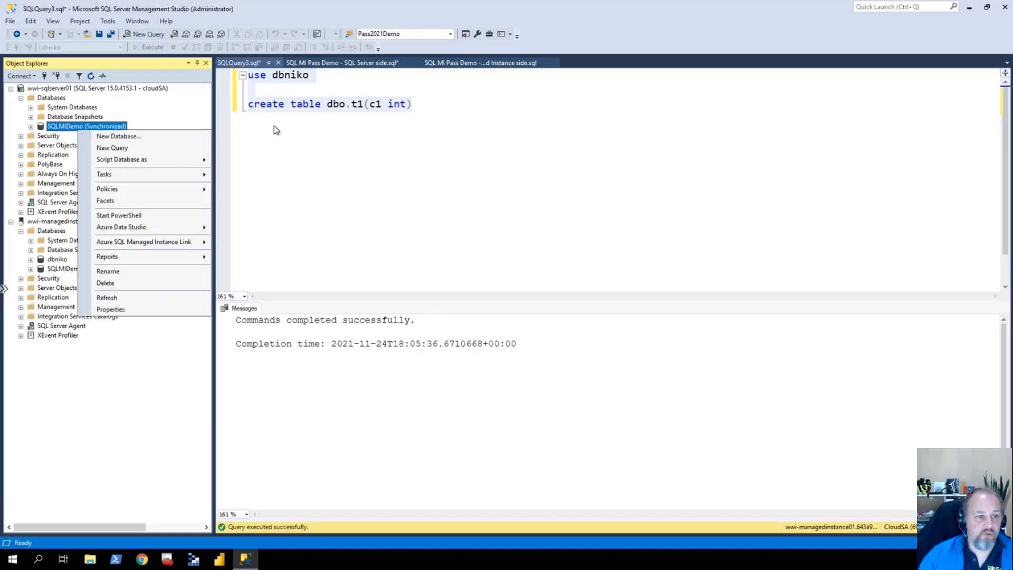
{"action": "mouse_move", "coordinate": [193, 243]}
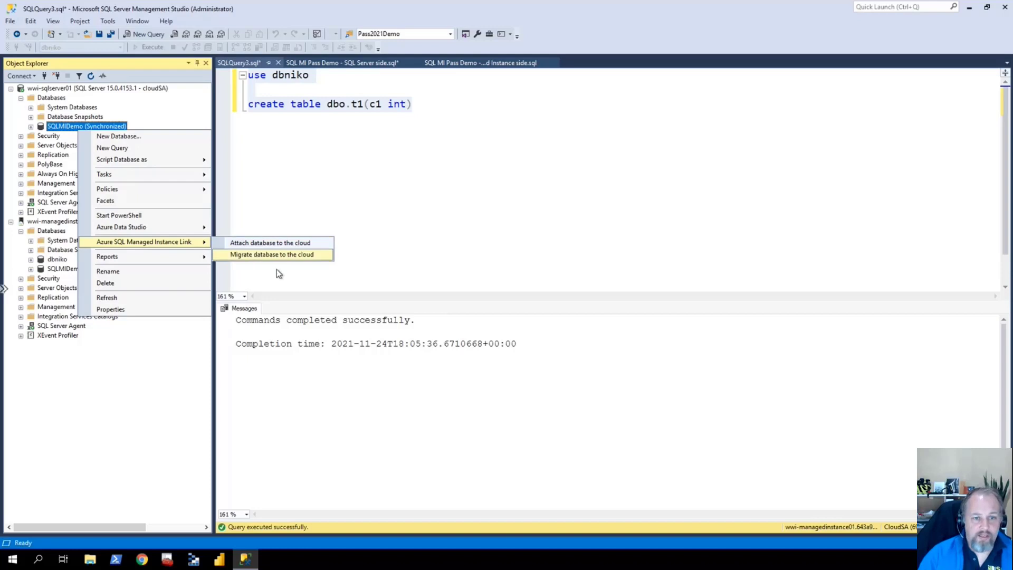
{"action": "left_click", "coordinate": [275, 255]}
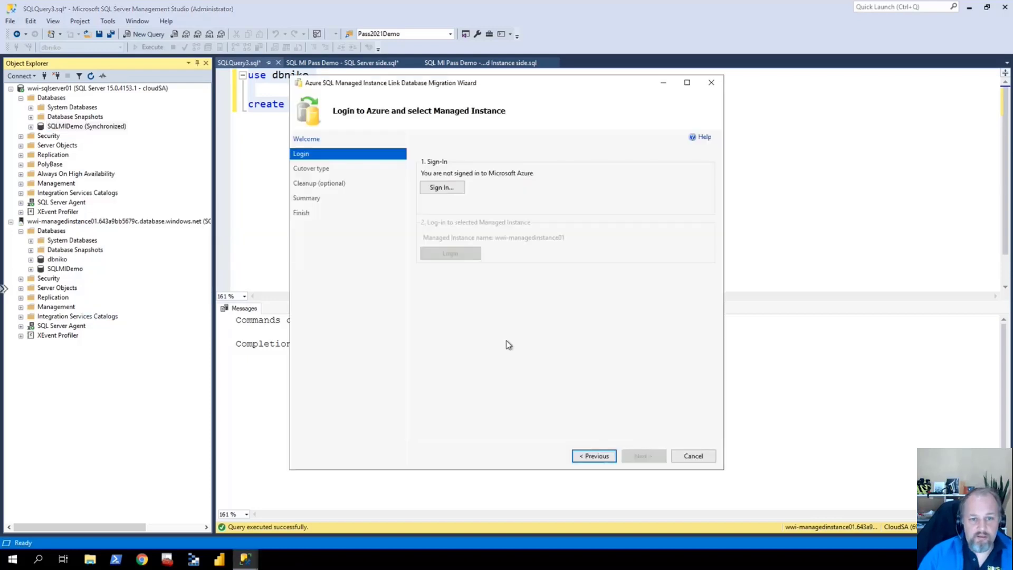
{"action": "left_click", "coordinate": [458, 192]}
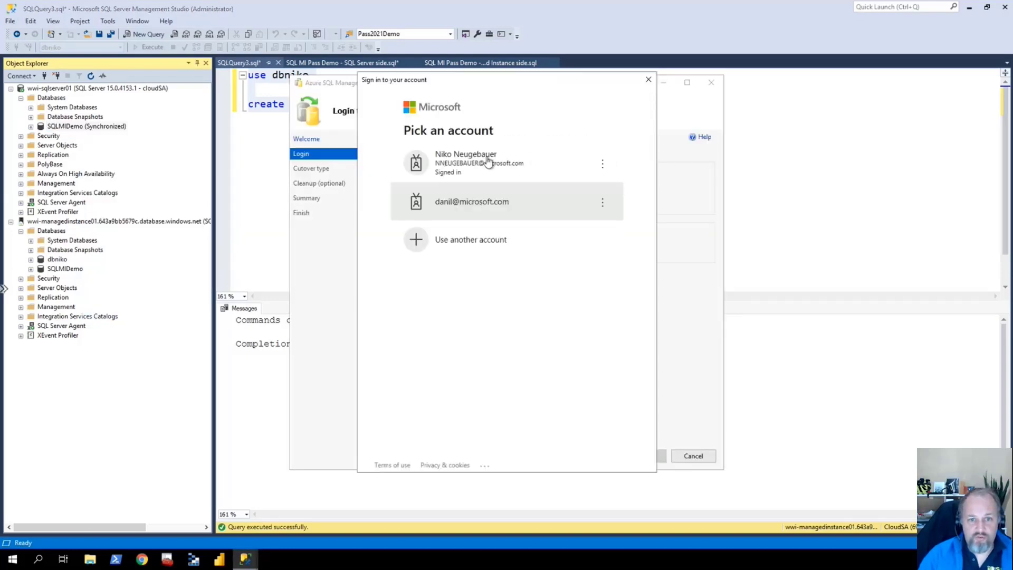
{"action": "left_click", "coordinate": [488, 160]}
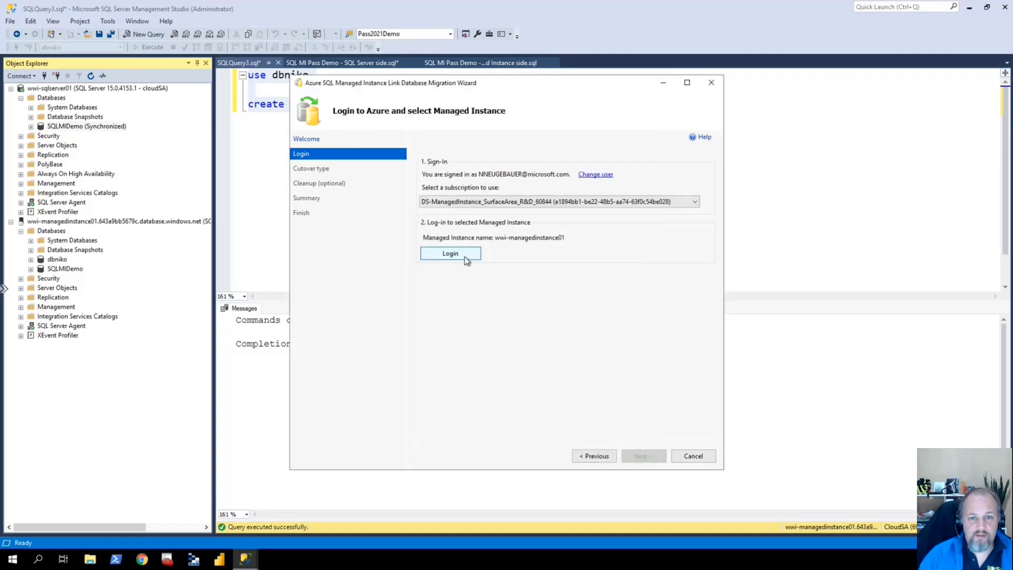
Step: Log in to wwi-managedinstance01 with the CloudSA login using SQL Server Authentication and advance to the cutover type settings
{"action": "left_click", "coordinate": [450, 254]}
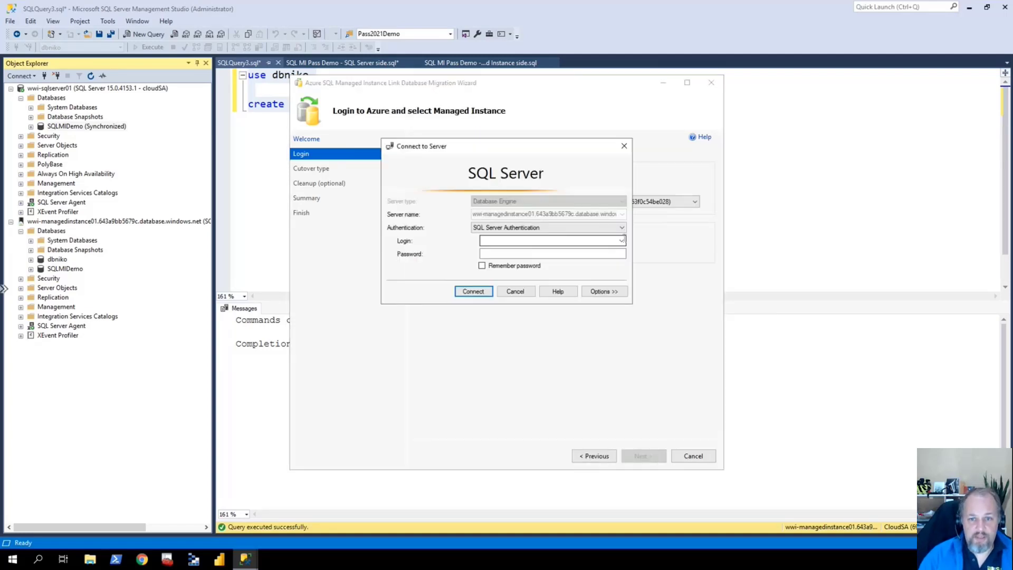
{"action": "left_click", "coordinate": [622, 241]}
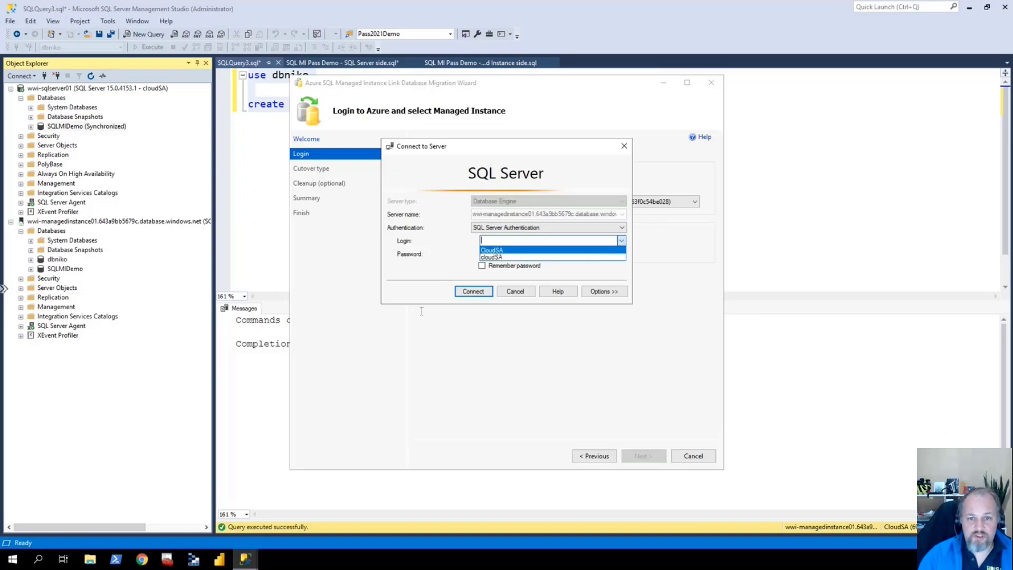
{"action": "left_click", "coordinate": [496, 250]}
{"action": "left_click", "coordinate": [471, 293]}
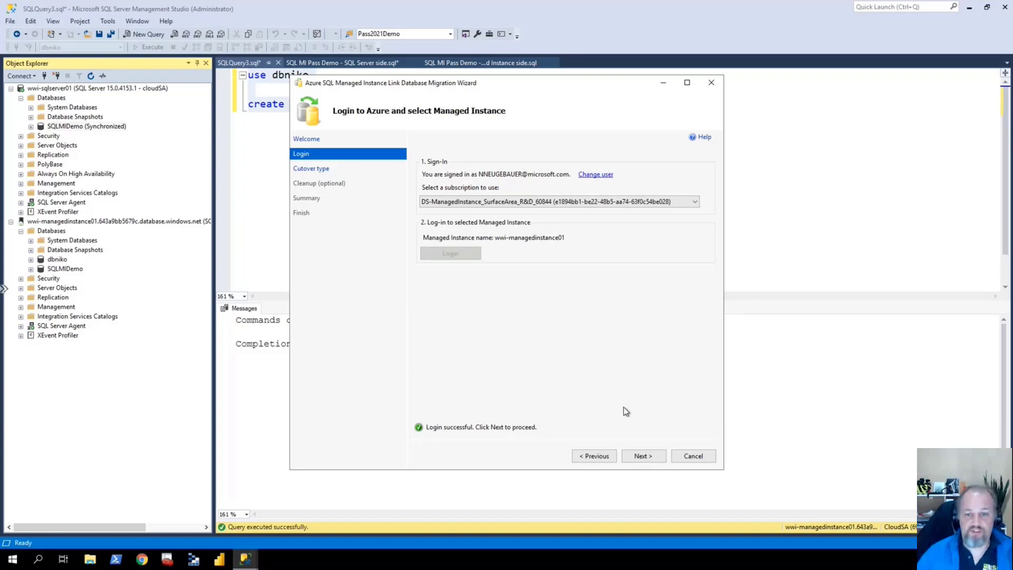
{"action": "left_click", "coordinate": [643, 457]}
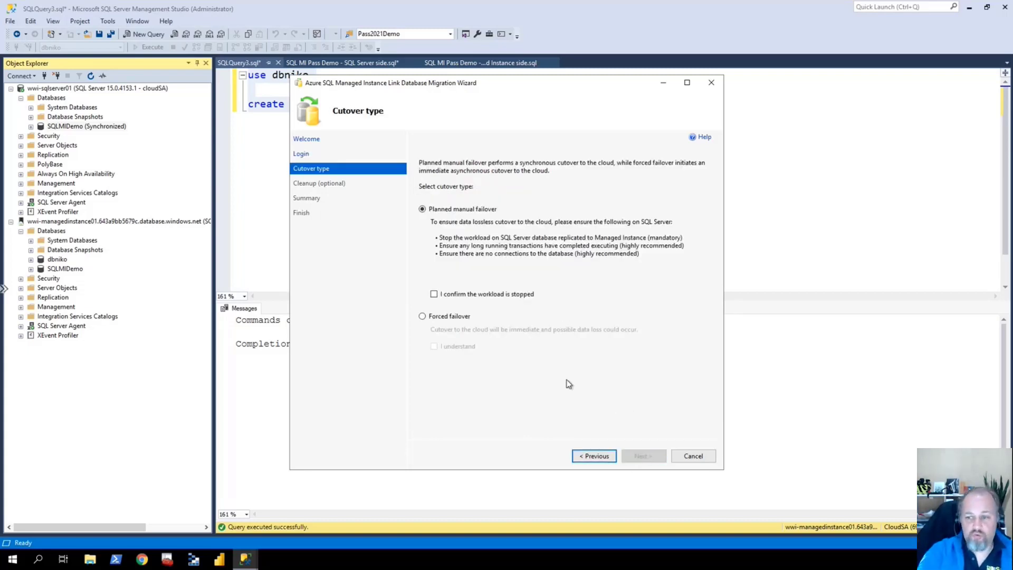
Step: Confirm the workload is stopped, try out the Forced failover option, and continue with Planned manual failover as the cutover type
{"action": "left_click", "coordinate": [503, 295]}
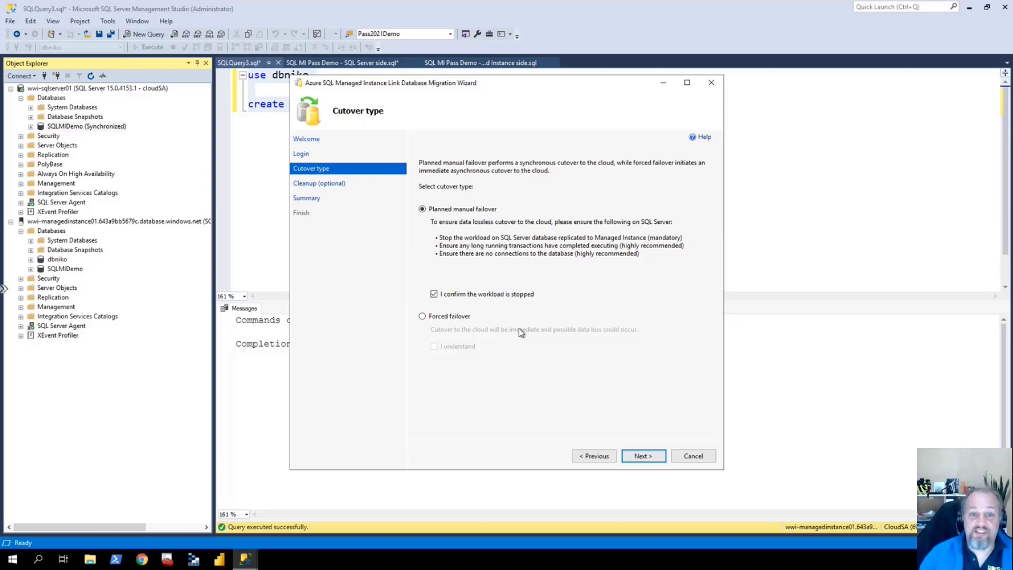
{"action": "left_click", "coordinate": [463, 318]}
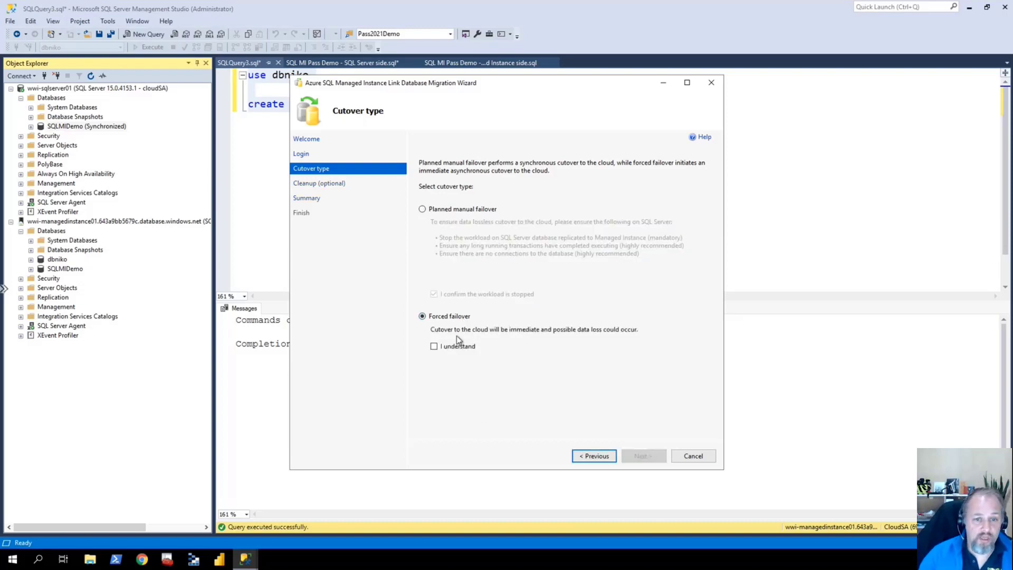
{"action": "left_click", "coordinate": [457, 346]}
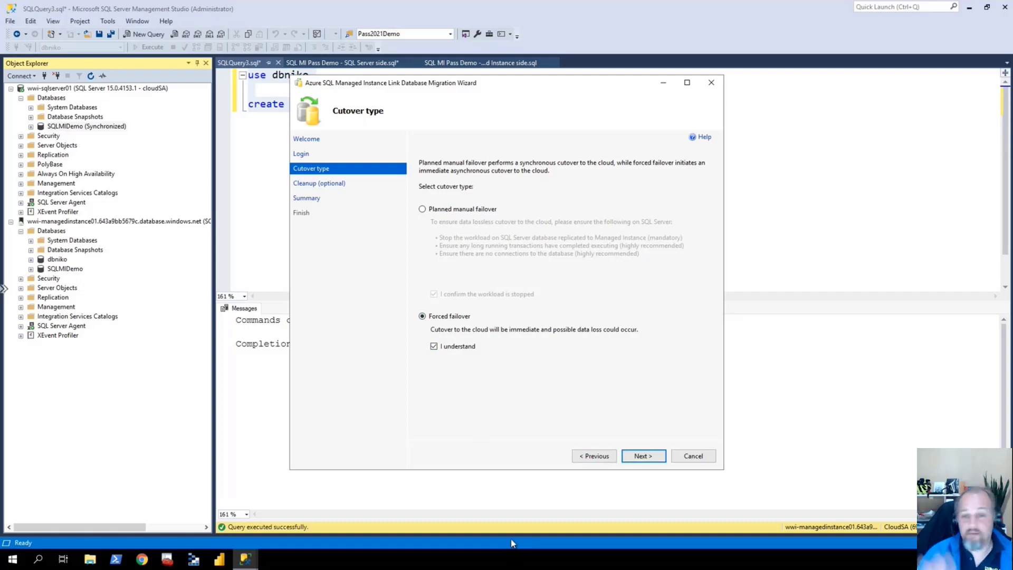
{"action": "left_click", "coordinate": [468, 209]}
{"action": "left_click", "coordinate": [642, 456]}
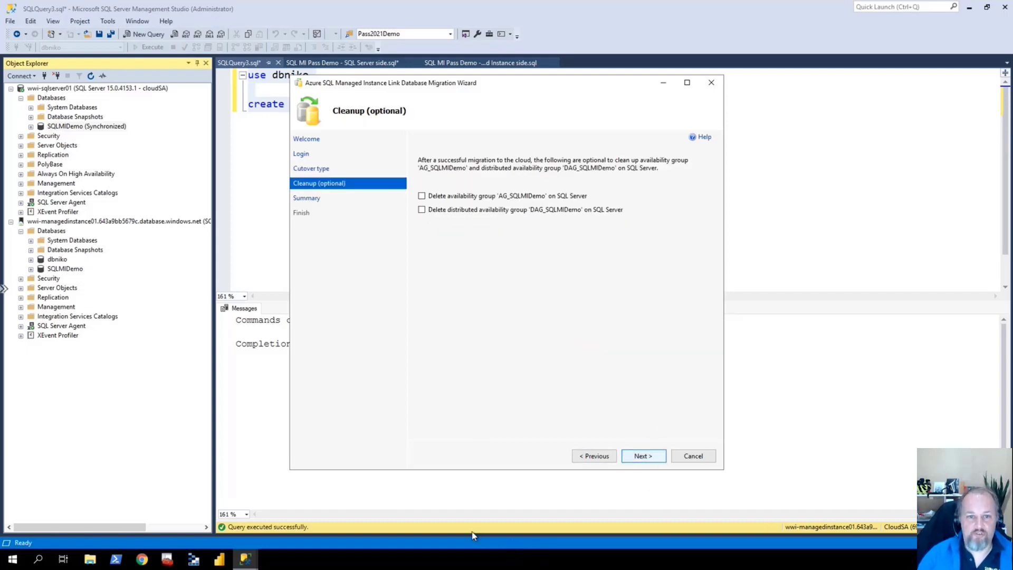
Step: Include deletion of availability group AG_SQLMIDemo in the cleanup, check the server's Availability Groups in Object Explorer, and continue to the summary
{"action": "left_click", "coordinate": [431, 198]}
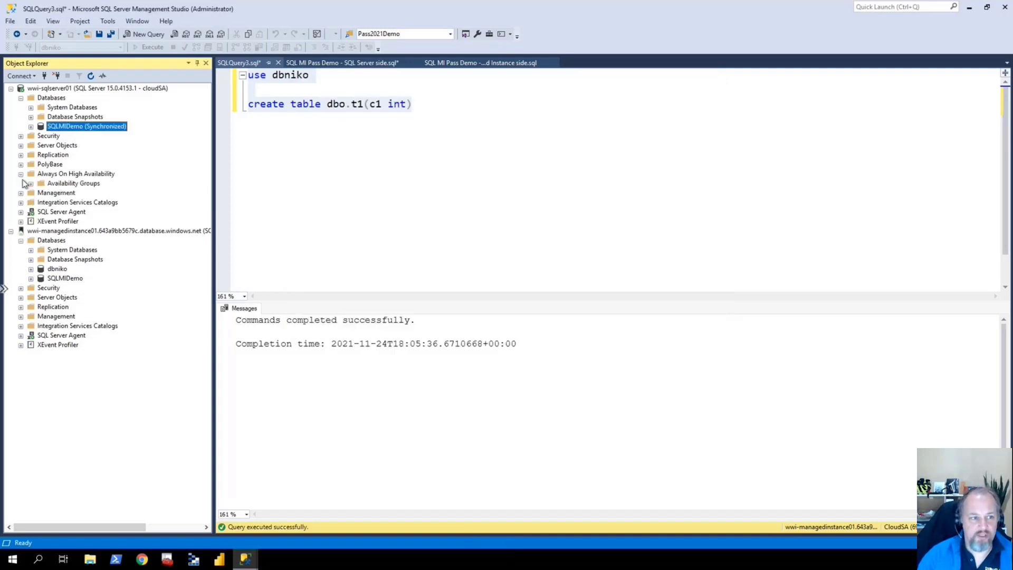
{"action": "left_click", "coordinate": [31, 184]}
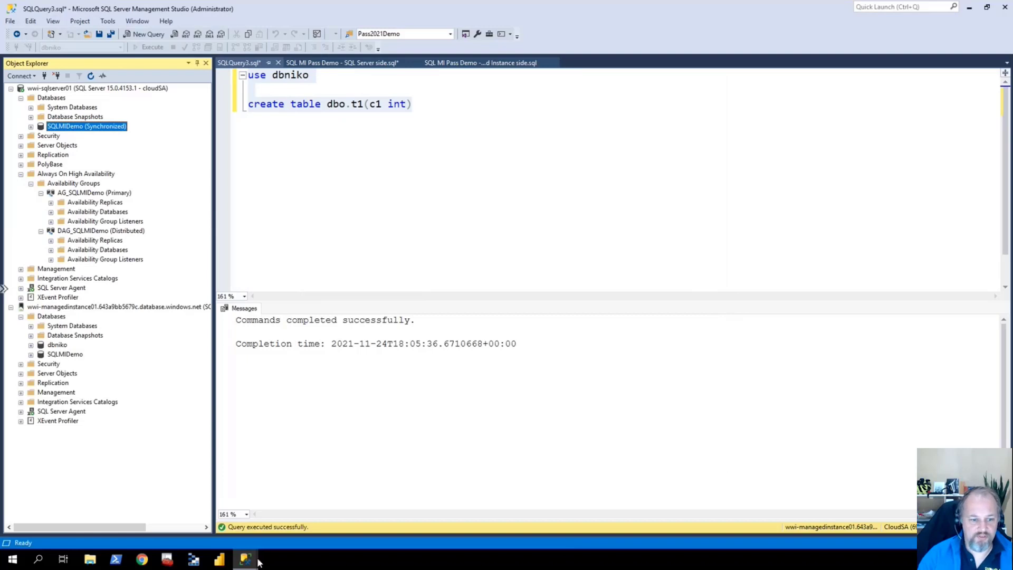
{"action": "mouse_move", "coordinate": [257, 562]}
{"action": "left_click", "coordinate": [295, 519]}
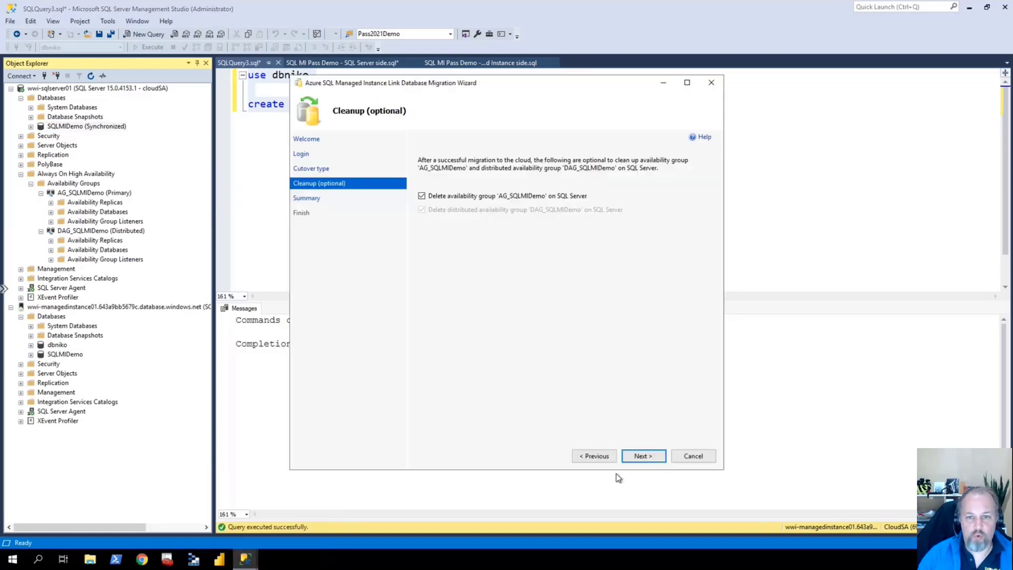
{"action": "left_click", "coordinate": [636, 455]}
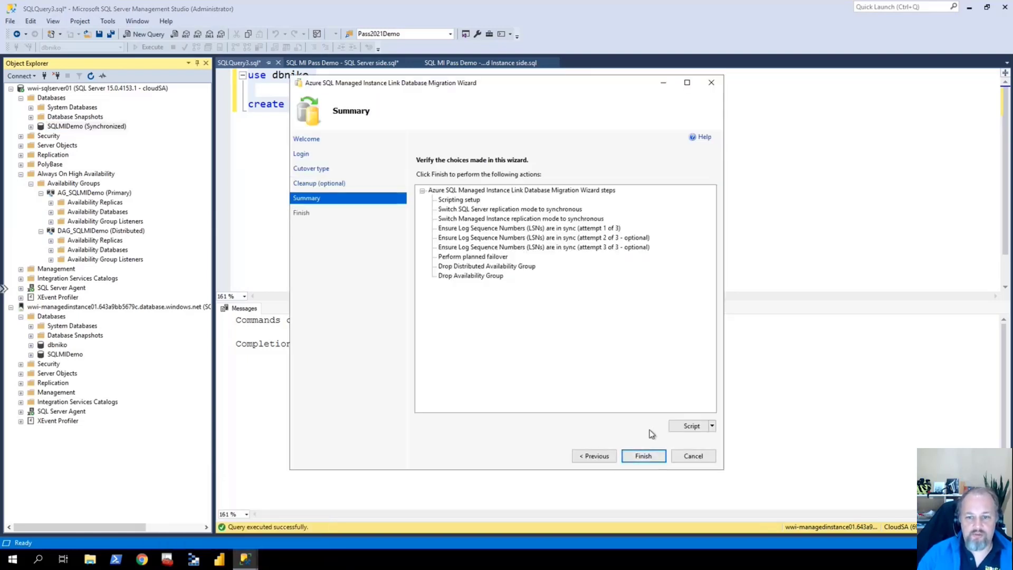
Step: Run the SQLMIDemo migration, review the LSN sync, failover and availability group removal tasks, and close the wizard
{"action": "left_click", "coordinate": [643, 457]}
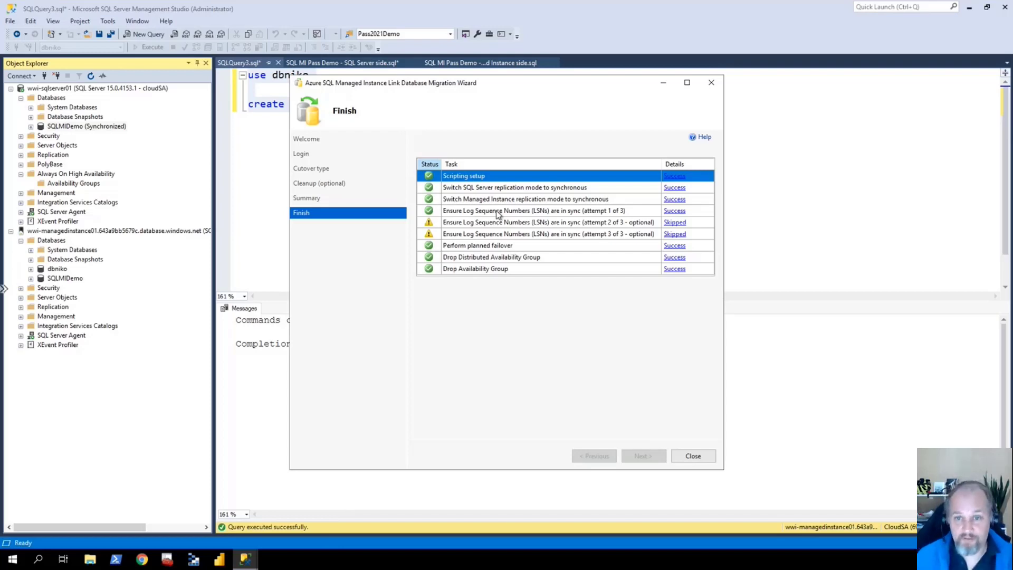
{"action": "left_click", "coordinate": [526, 223]}
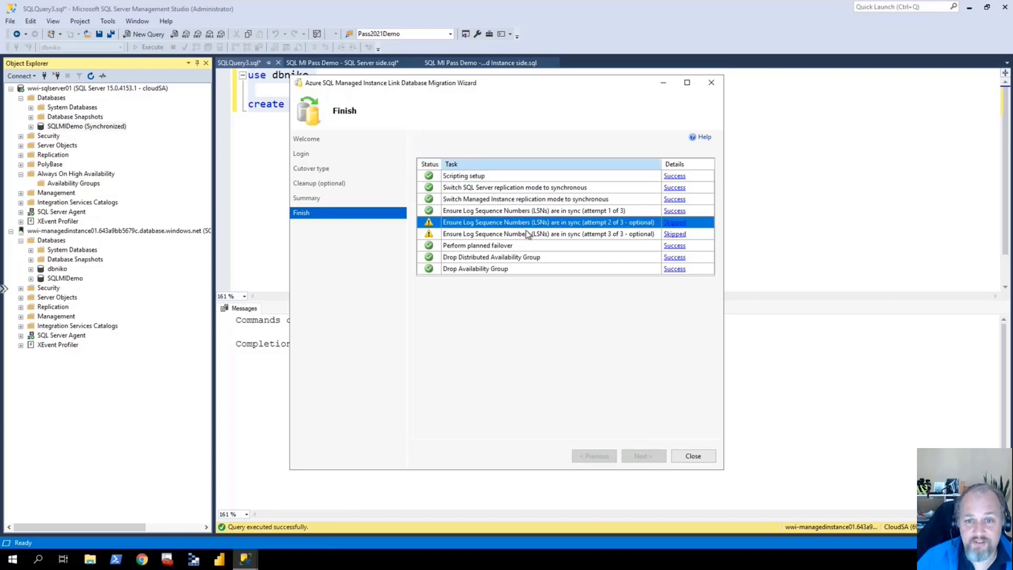
{"action": "left_click", "coordinate": [527, 234]}
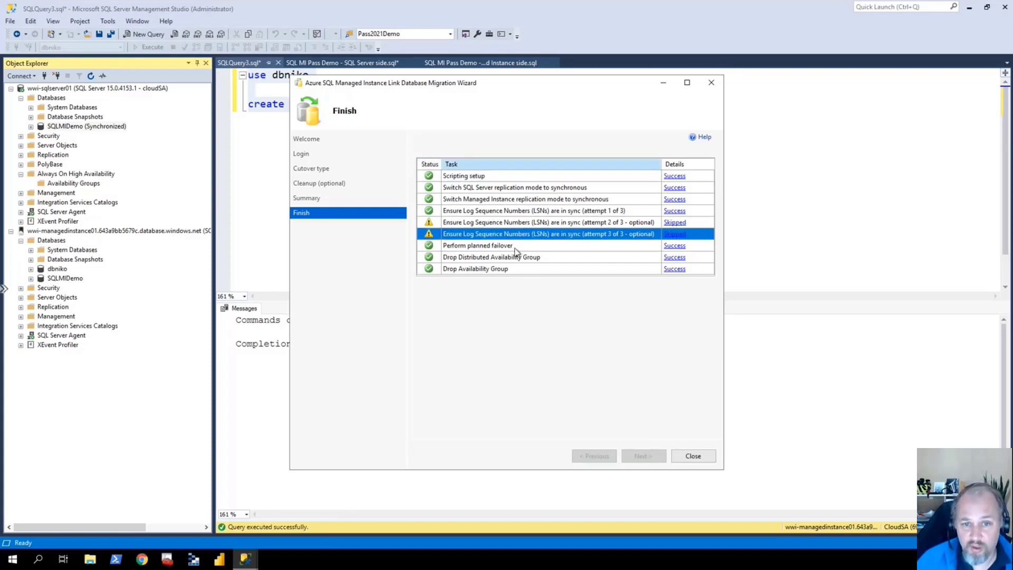
{"action": "left_click_drag", "start_coordinate": [515, 247], "coordinate": [521, 279]}
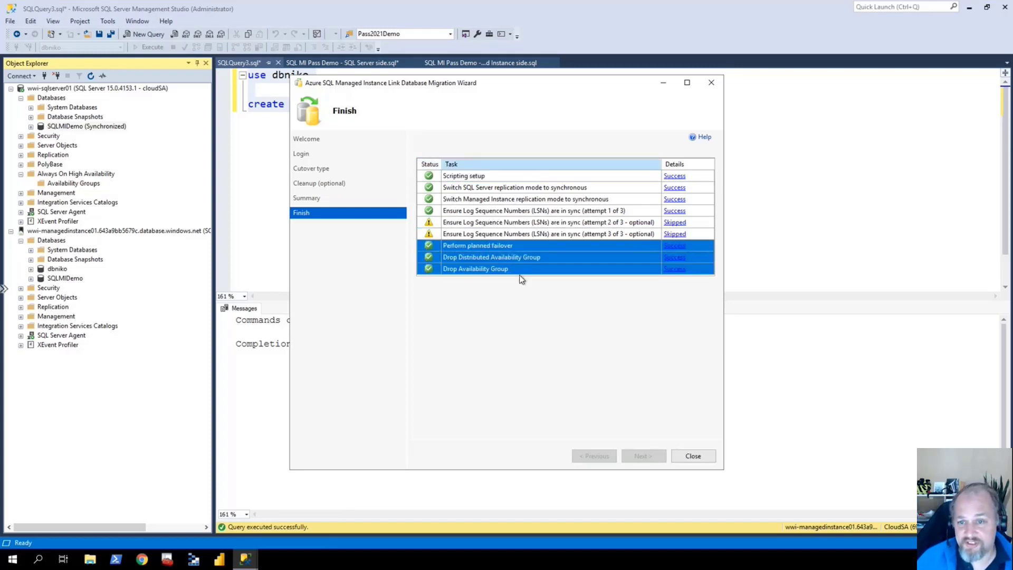
{"action": "left_click", "coordinate": [696, 456]}
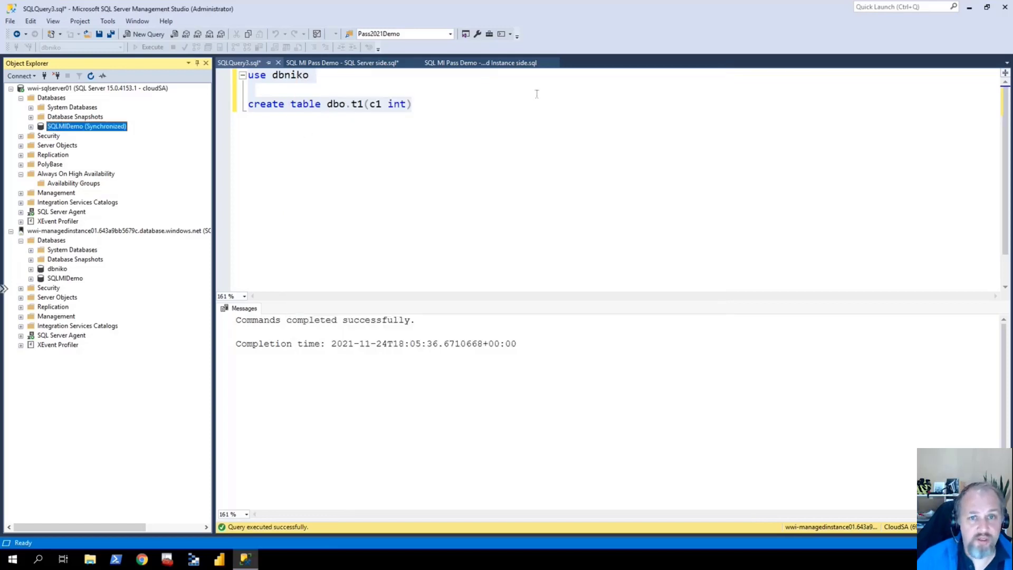
Step: Run the 'Updateability' query on SQLMIDemo from the Managed Instance side script and examine its result up close
{"action": "left_click", "coordinate": [500, 67]}
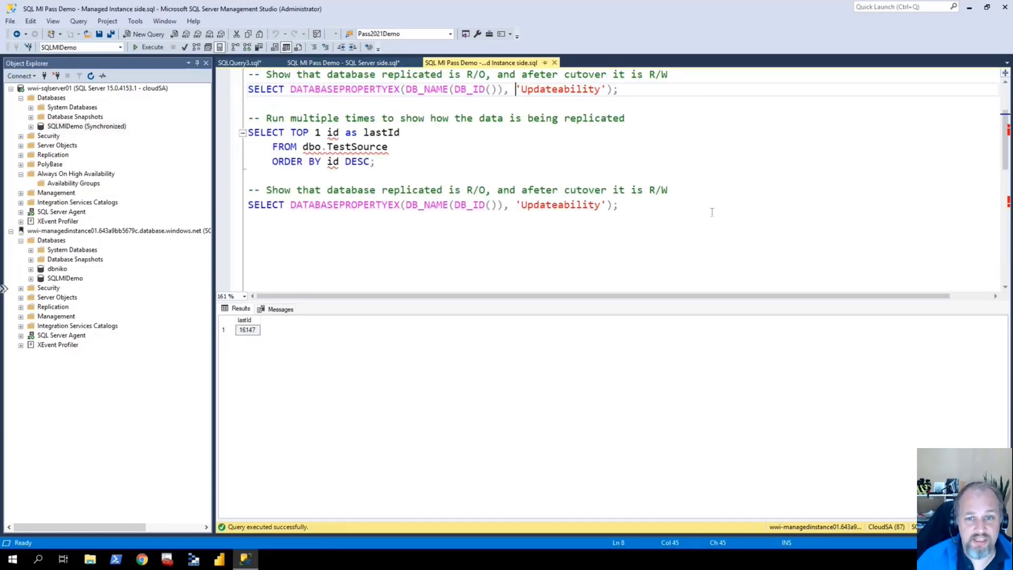
{"action": "left_click_drag", "start_coordinate": [623, 207], "coordinate": [249, 175]}
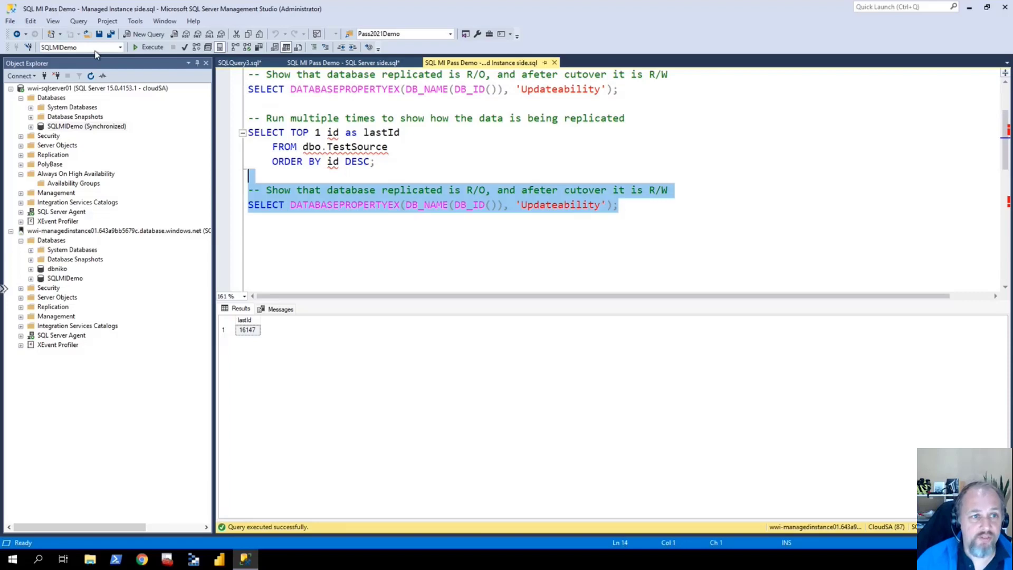
{"action": "left_click", "coordinate": [152, 47]}
{"action": "key", "text": "ctrl+1"}
{"action": "left_click", "coordinate": [276, 405]}
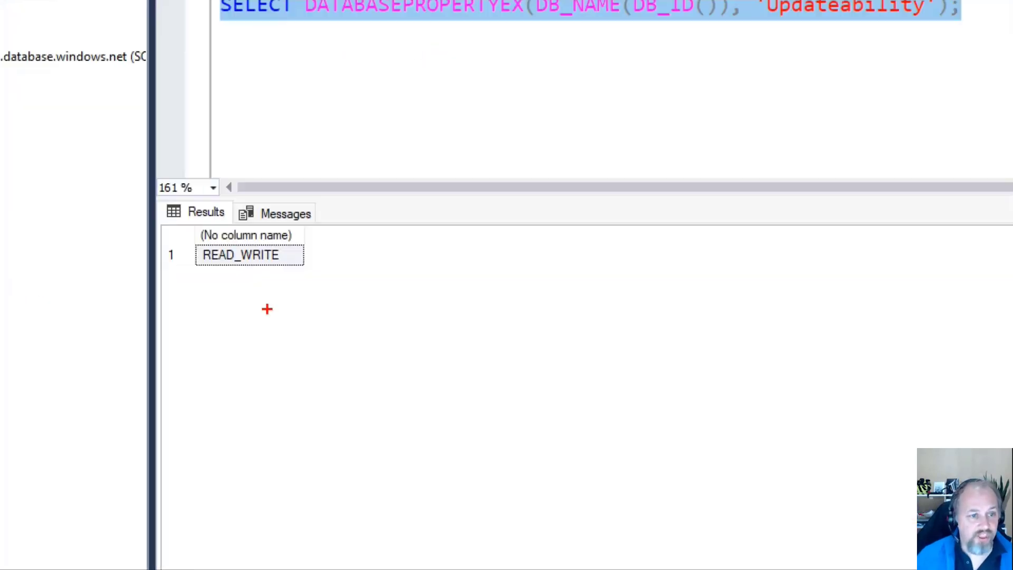
{"action": "left_click_drag", "start_coordinate": [195, 245], "coordinate": [307, 267]}
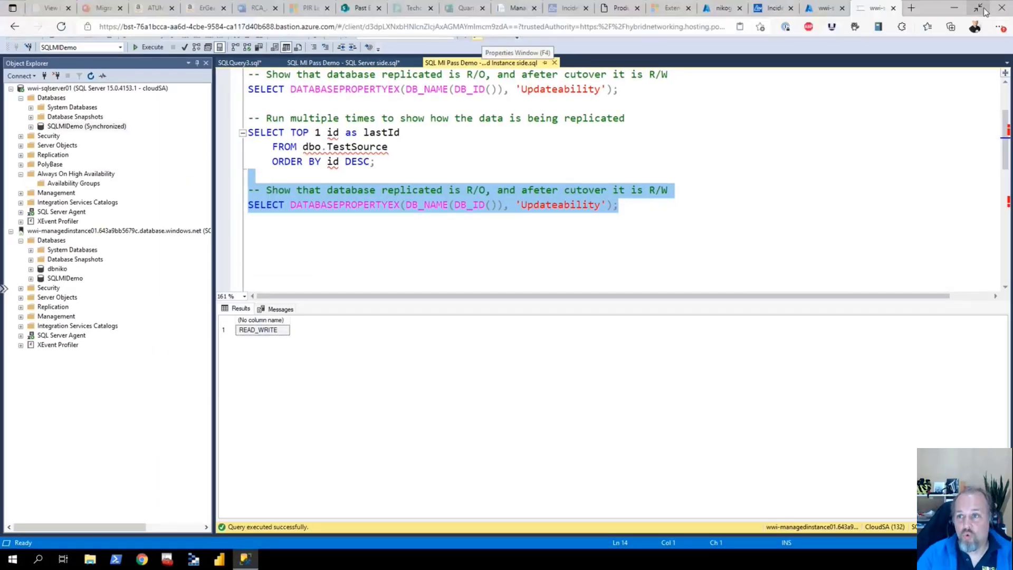
Step: Switch to the PowerPoint presentation, close the Office Timeline pane and start the slide show from the "How does the link work?" slide
{"action": "left_click", "coordinate": [985, 12]}
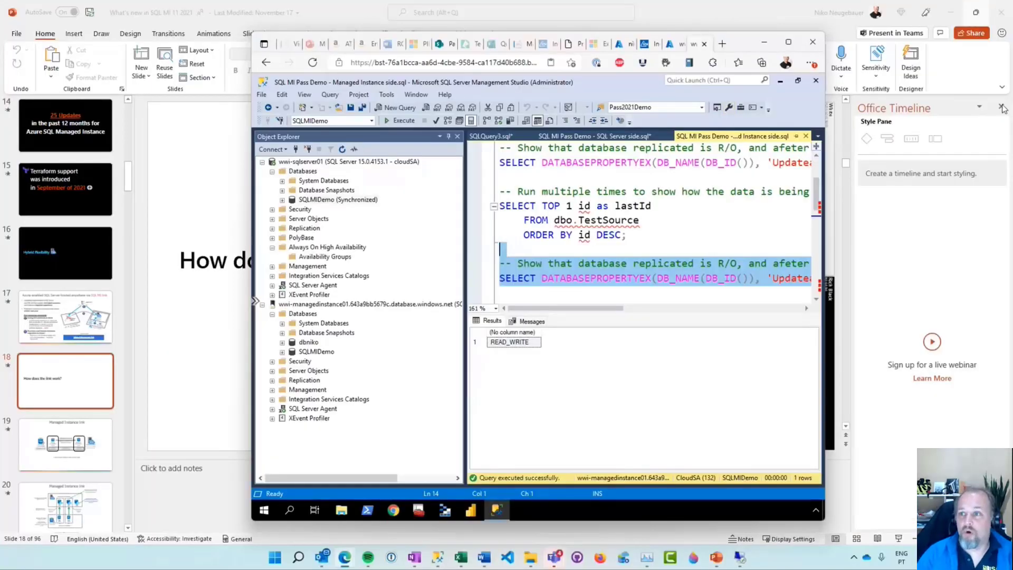
{"action": "left_click", "coordinate": [1003, 109]}
{"action": "left_click", "coordinate": [1001, 107]}
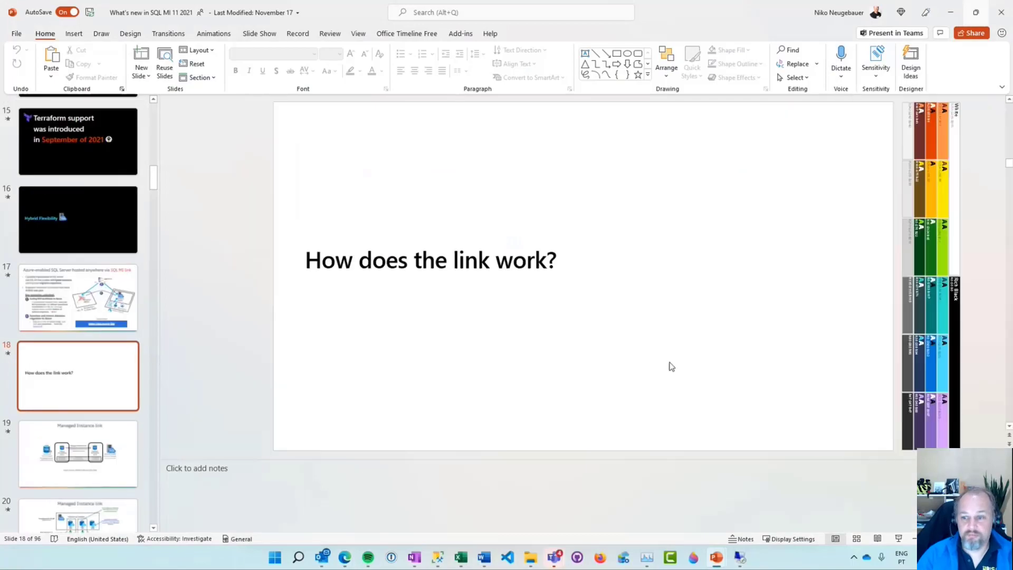
{"action": "key", "text": "shift+F5"}
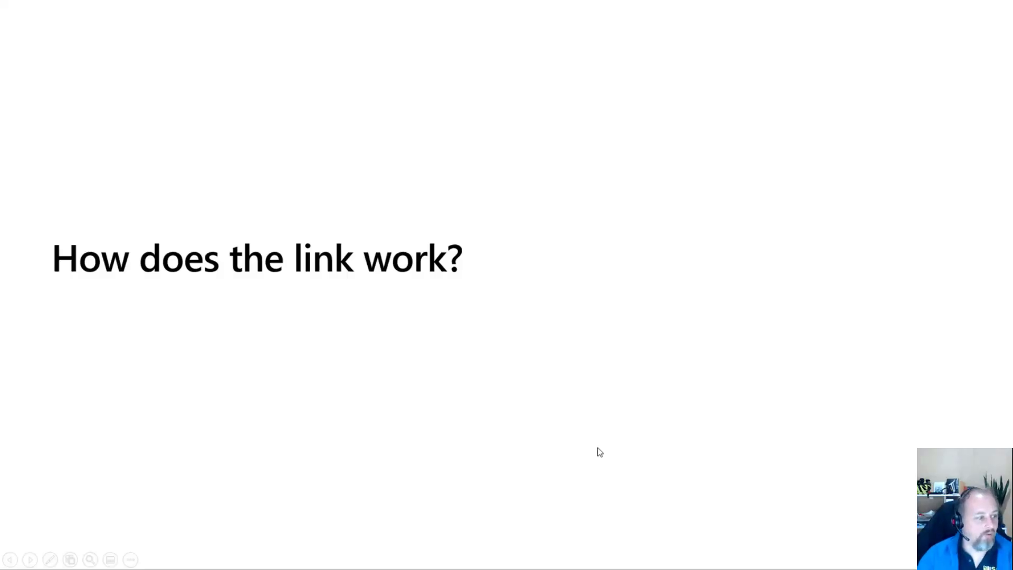